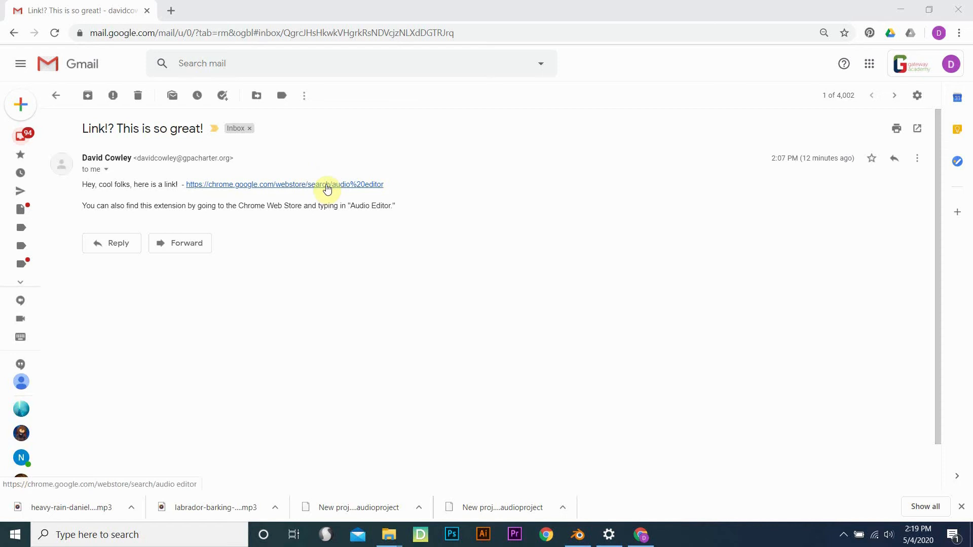
# - Open the e-mailed audio editor link, and open the Chrome Web Store in a new tab through a web search for "chrome web store"
pyautogui.click(327, 185)
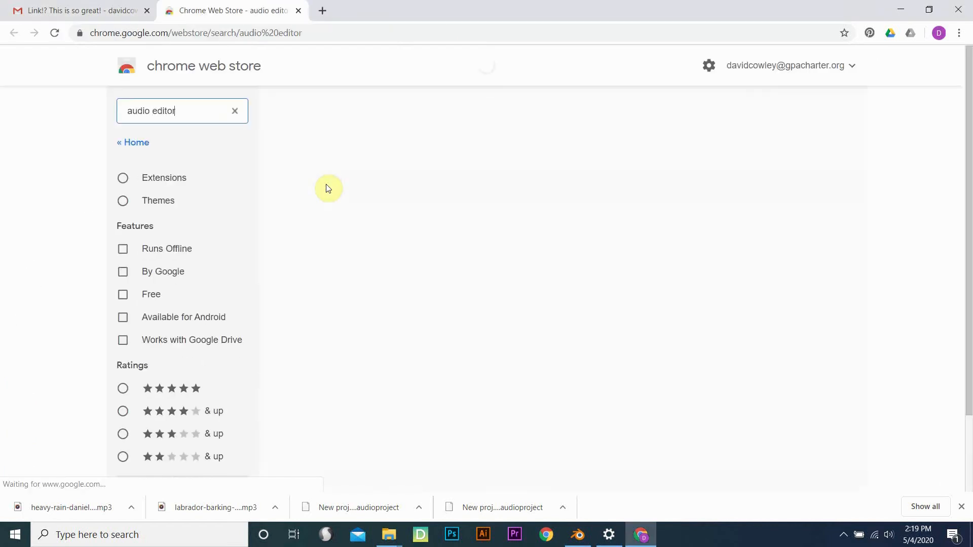
pyautogui.click(322, 11)
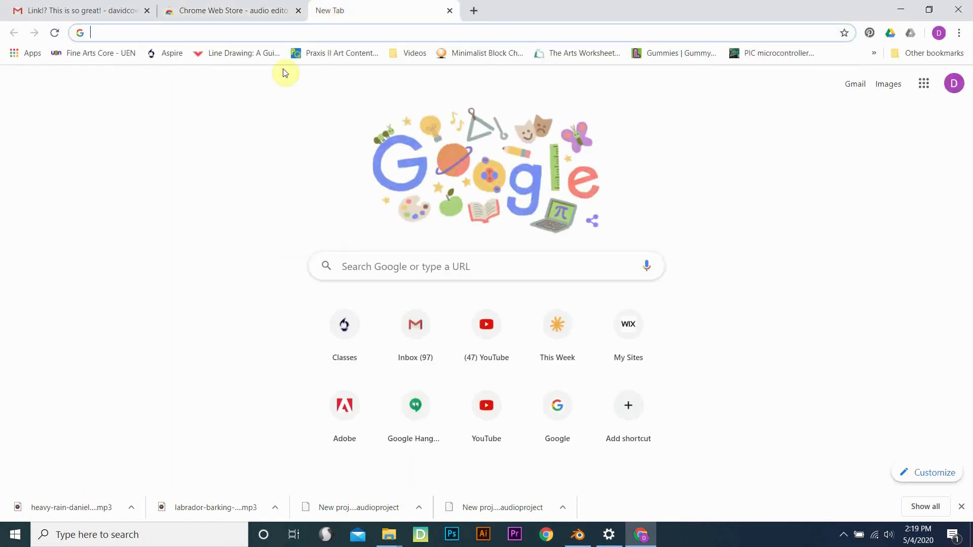
pyautogui.write('gch')
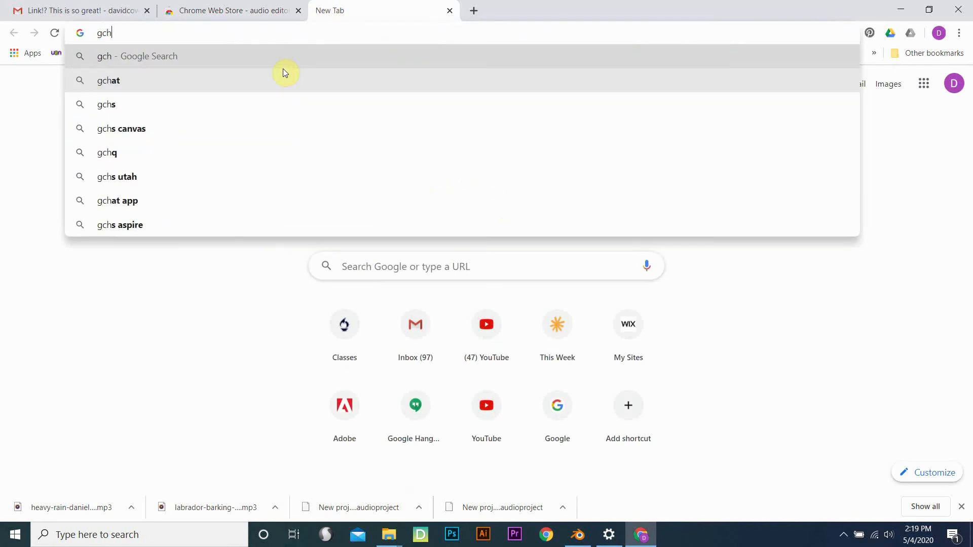
pyautogui.write('ro')
pyautogui.press('Down')
pyautogui.press('Down')
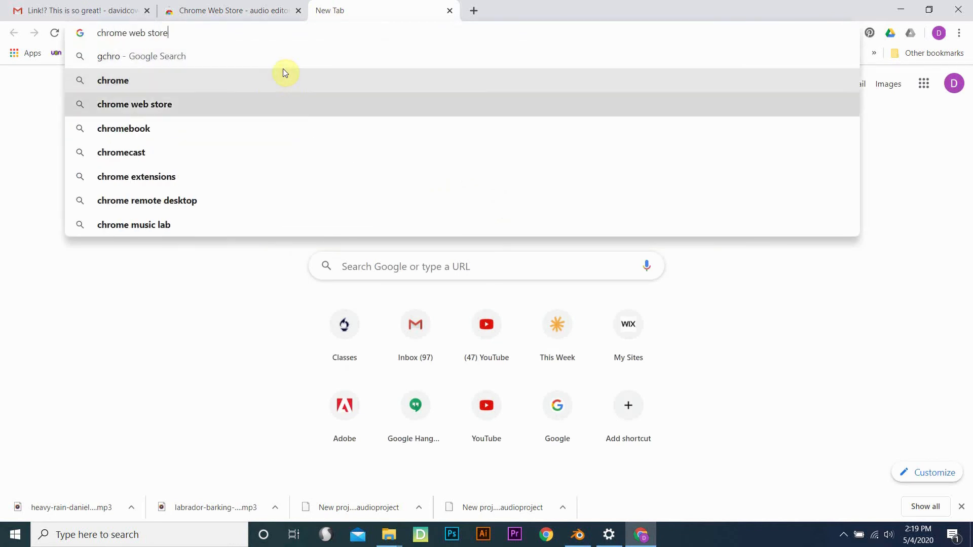
pyautogui.press('Return')
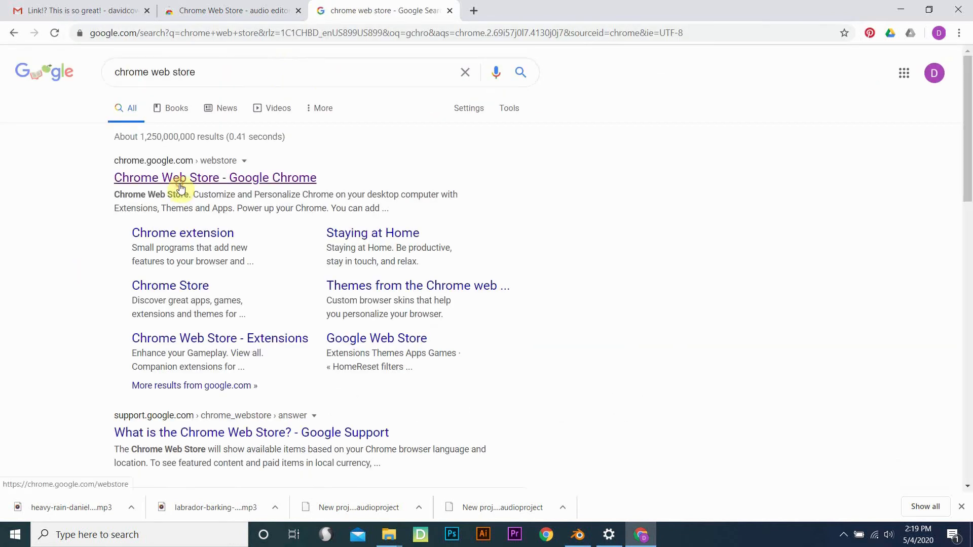
pyautogui.click(180, 180)
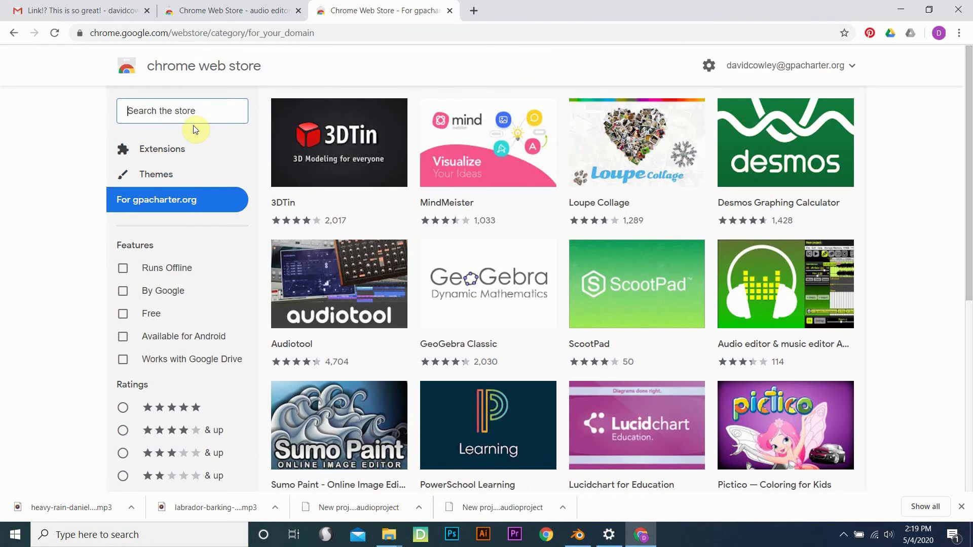
# - Search the store for "audio editor" and look through the extensions offered
pyautogui.write('audio ed')
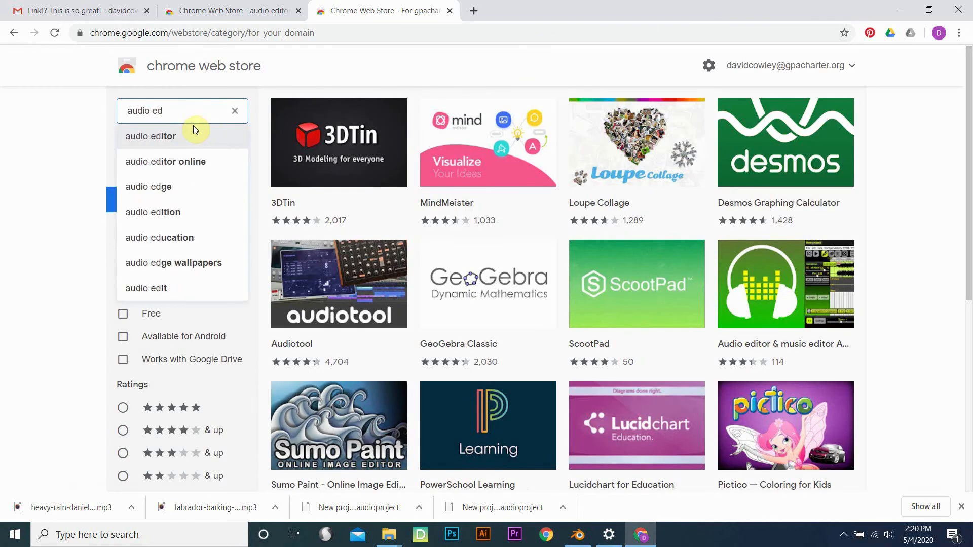
pyautogui.write('itor')
pyautogui.press('Return')
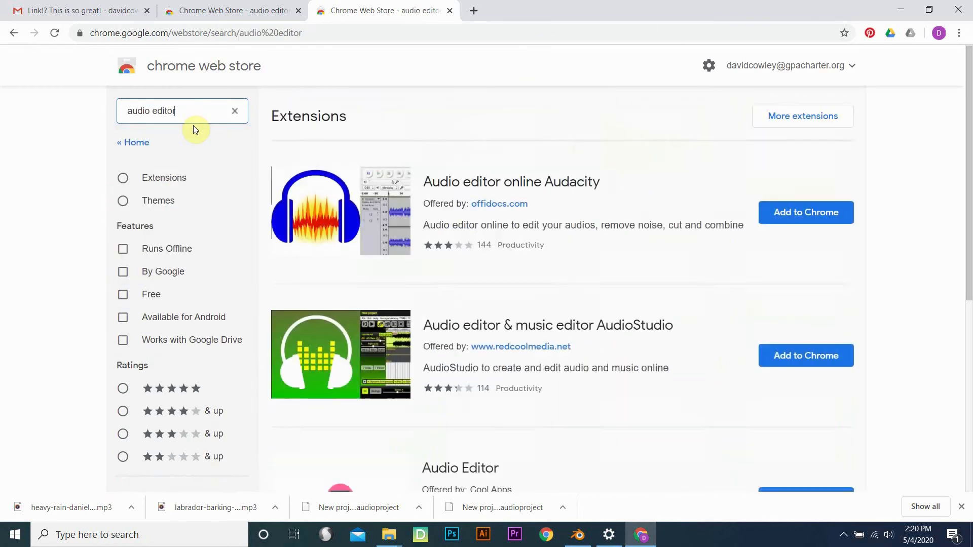
pyautogui.scroll(-2, 558, 284)
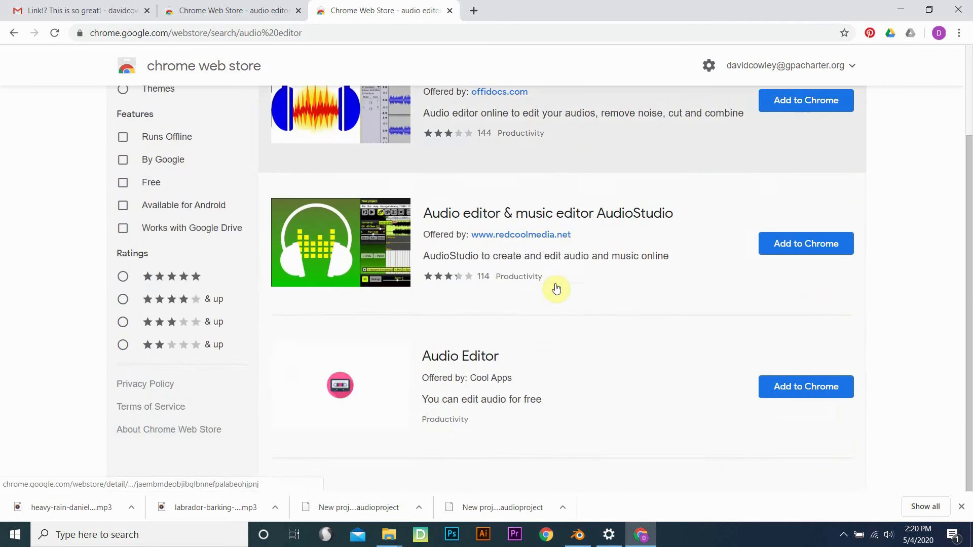
pyautogui.scroll(2, 555, 289)
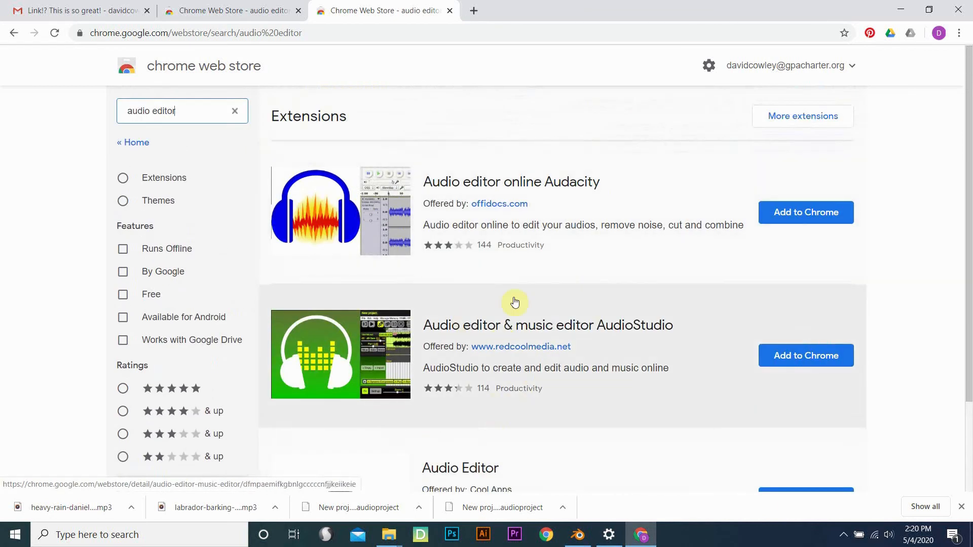
# - Add the "Audio editor & music editor AudioStudio" extension to Chrome and open its audio editor
pyautogui.click(811, 356)
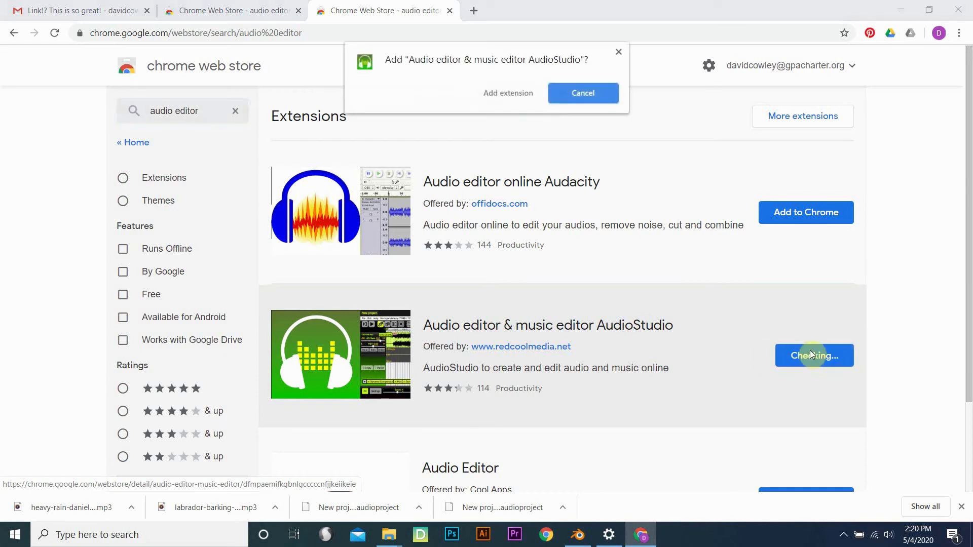
pyautogui.click(518, 92)
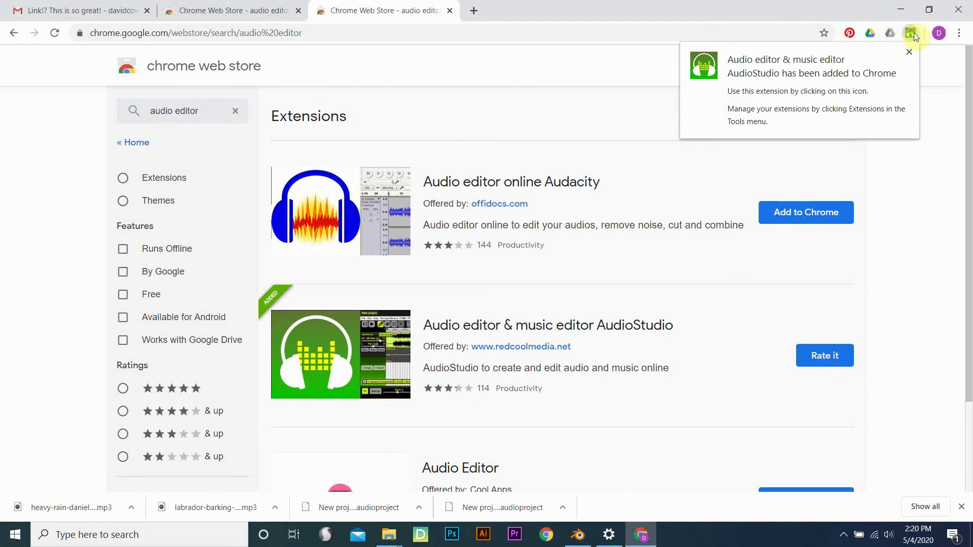
pyautogui.click(909, 53)
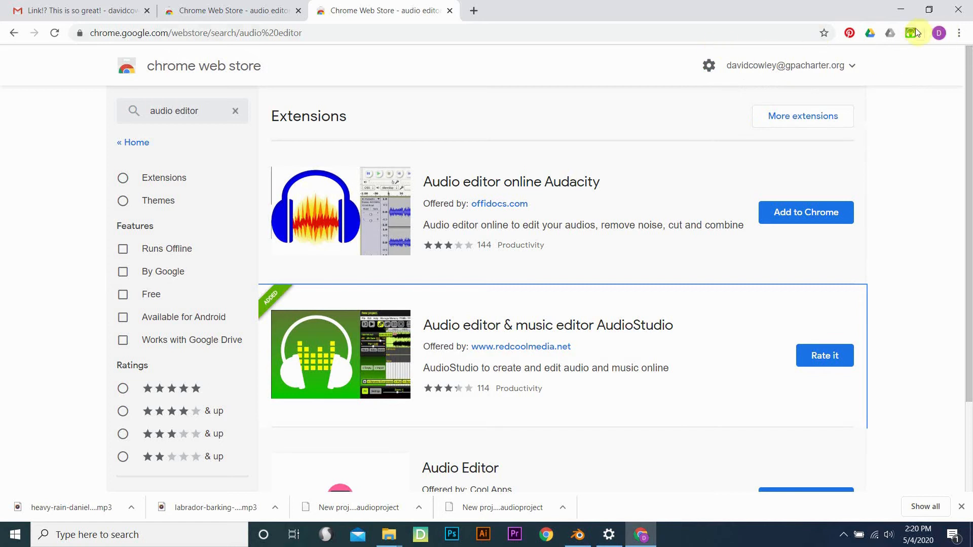
pyautogui.click(910, 34)
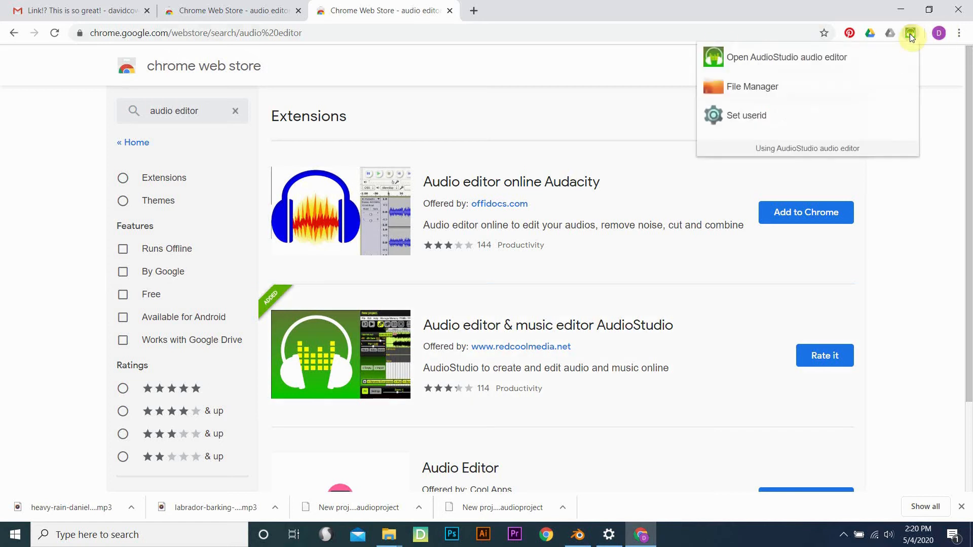
pyautogui.click(803, 59)
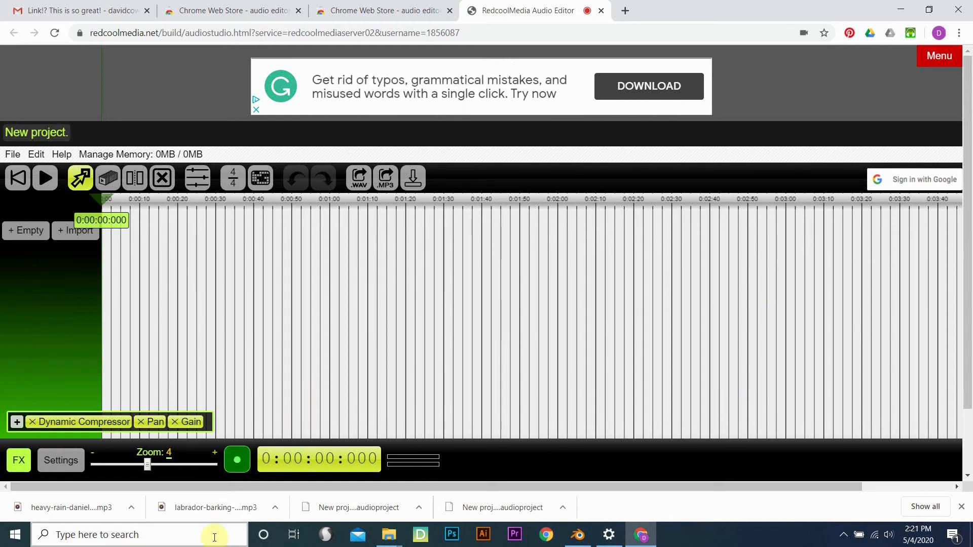
# - Record a first audio clip of about 10.6 seconds from the start of the timeline, then stop the running playhead
pyautogui.click(238, 464)
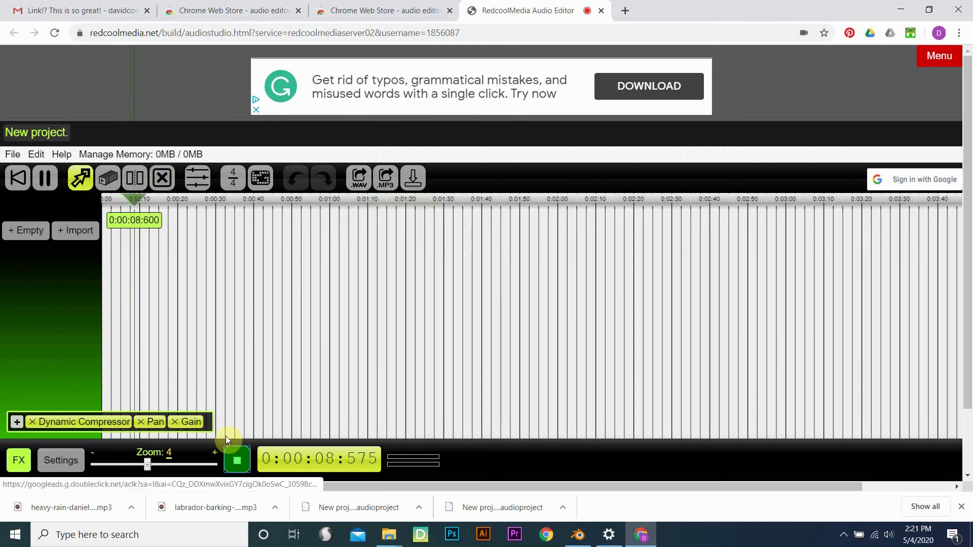
pyautogui.click(237, 460)
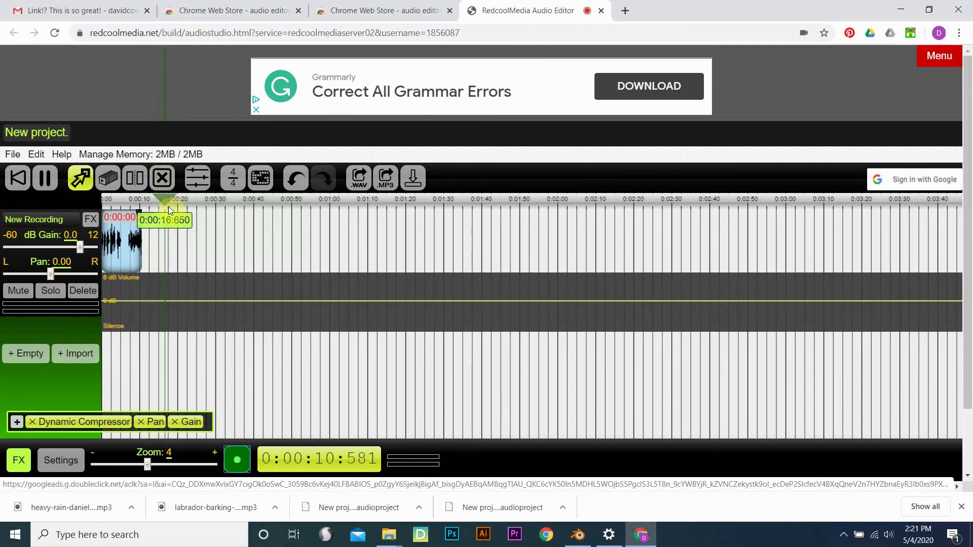
pyautogui.click(47, 177)
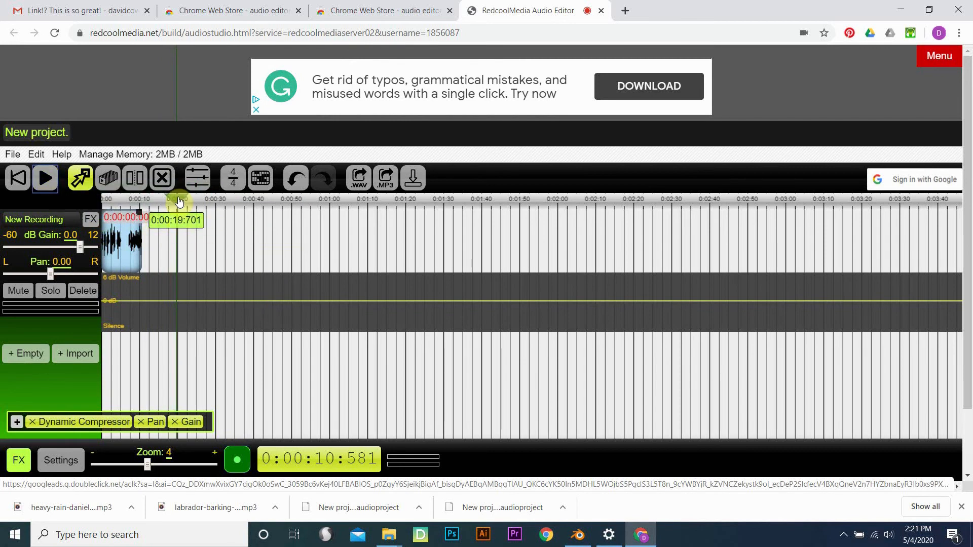
# - Return the playhead to the start of the timeline and listen to the first few seconds of the recording
pyautogui.moveTo(178, 201)
pyautogui.mouseDown()
pyautogui.moveTo(387, 203)
pyautogui.moveTo(164, 256)
pyautogui.moveTo(554, 243)
pyautogui.moveTo(274, 235)
pyautogui.moveTo(101, 203)
pyautogui.mouseUp()
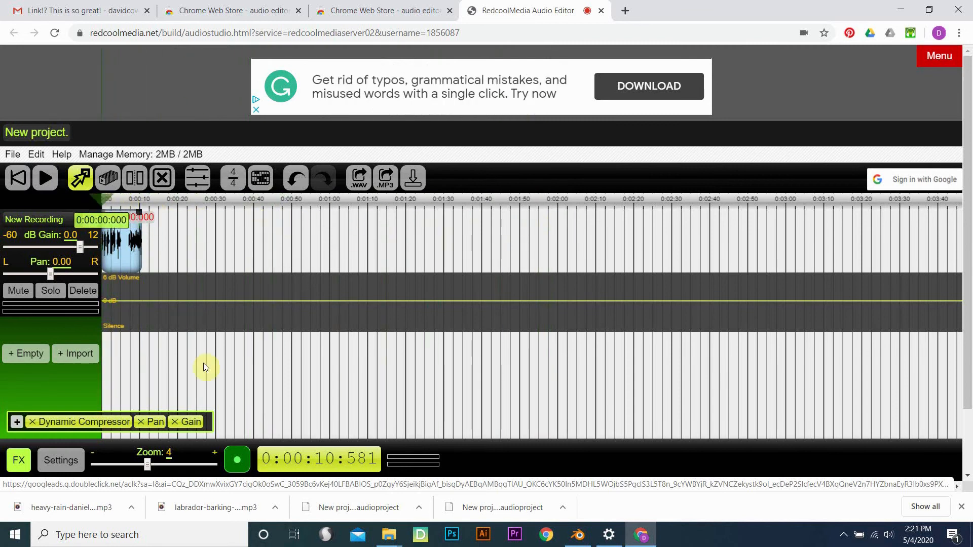
pyautogui.click(46, 180)
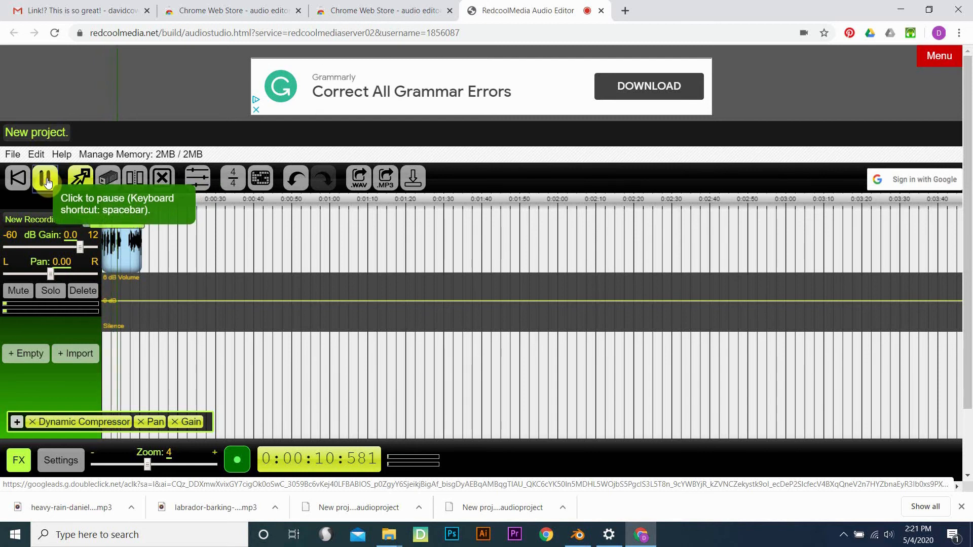
pyautogui.click(46, 182)
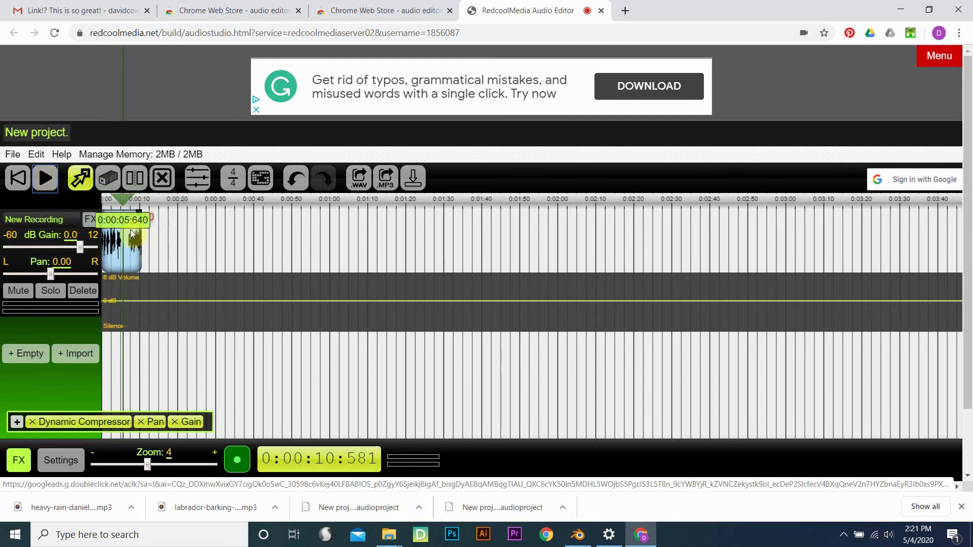
# - Record a second clip of about 5 seconds starting at about 11 seconds, just after the first recording ends
pyautogui.moveTo(125, 200); pyautogui.dragTo(145, 203)
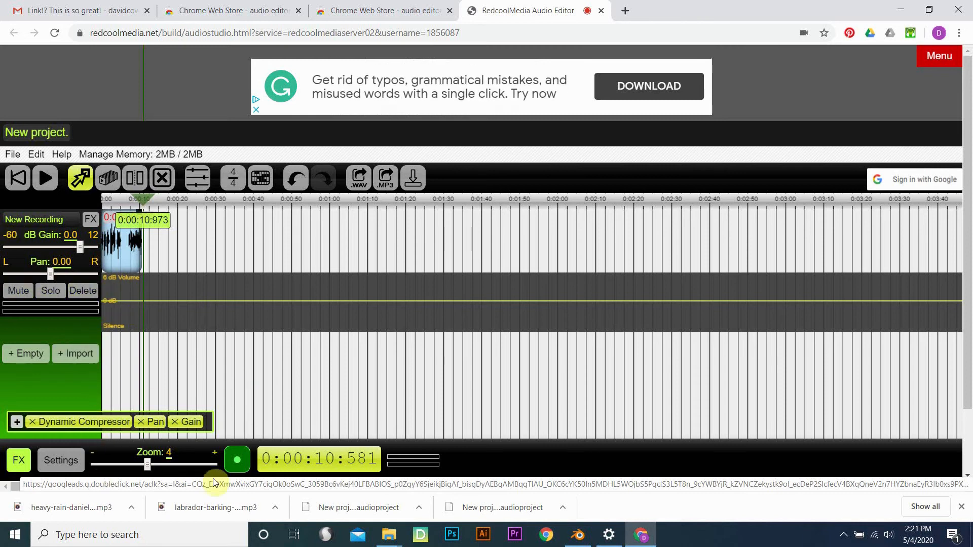
pyautogui.click(237, 462)
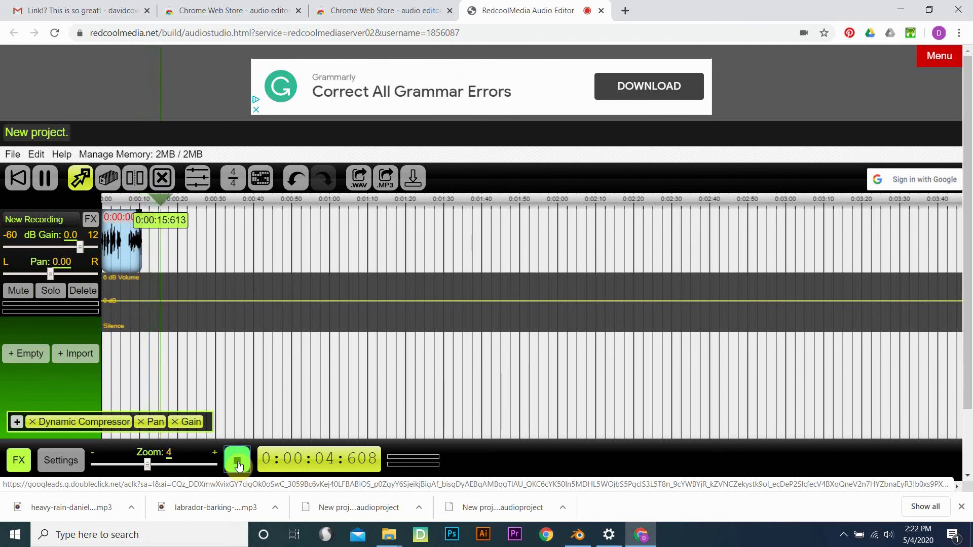
pyautogui.click(241, 461)
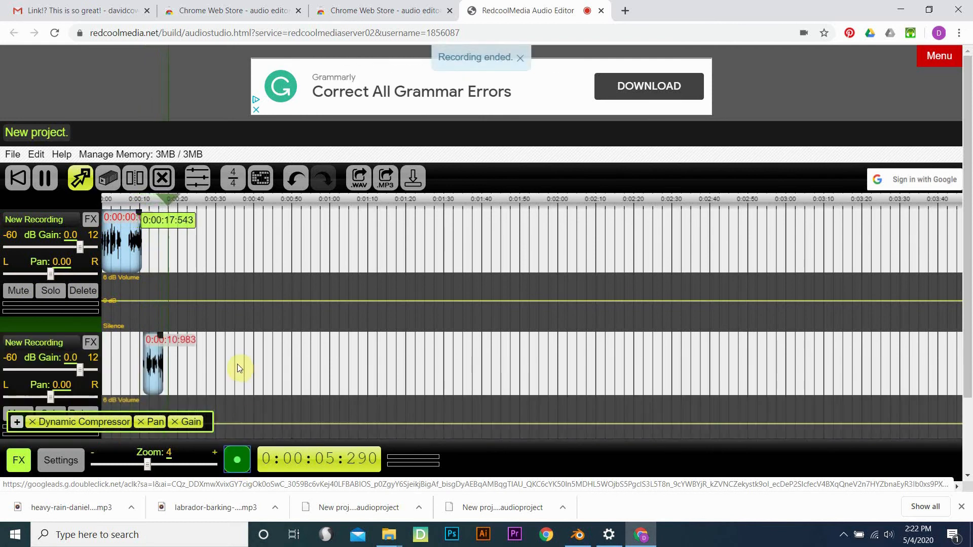
pyautogui.click(44, 177)
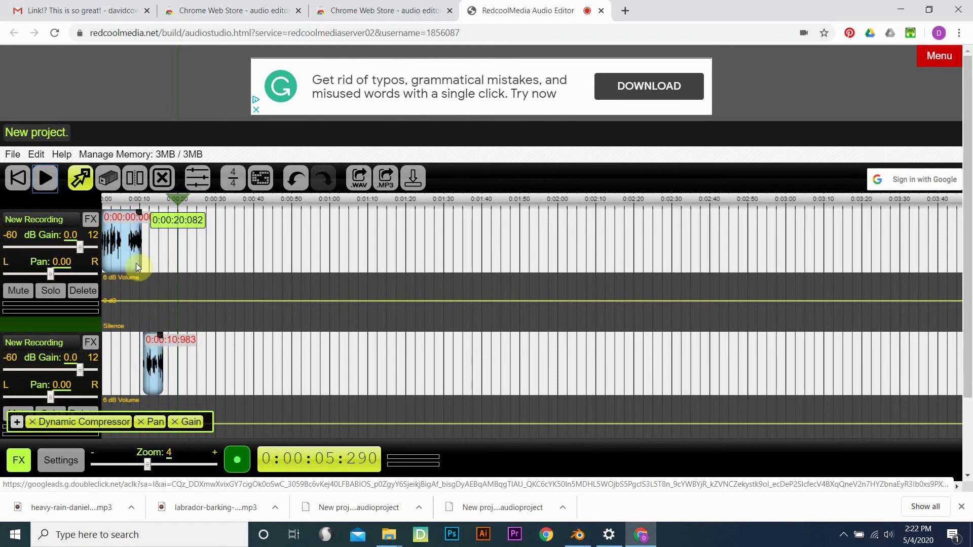
# - Play back the transition from the end of the first recording into the second one
pyautogui.click(139, 200)
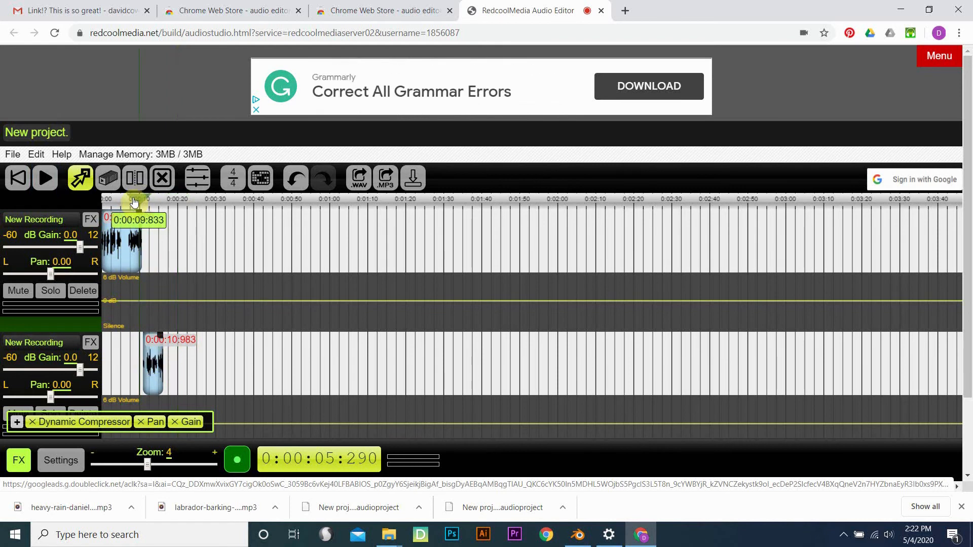
pyautogui.moveTo(132, 202); pyautogui.dragTo(128, 202)
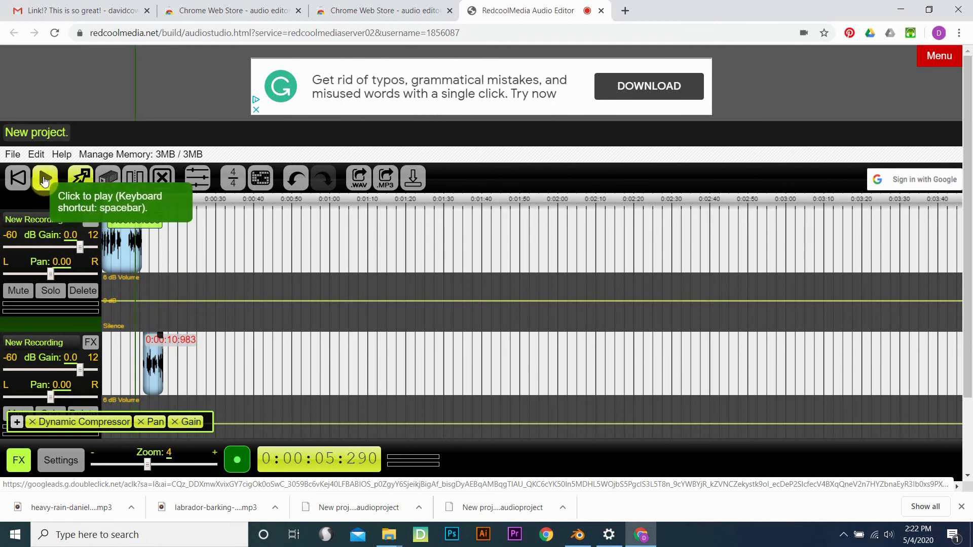
pyautogui.click(44, 180)
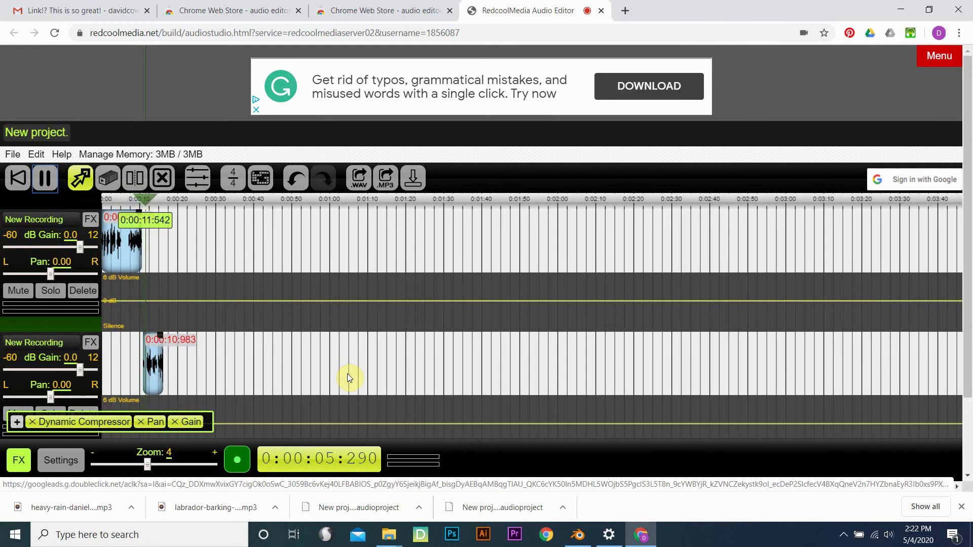
pyautogui.click(45, 181)
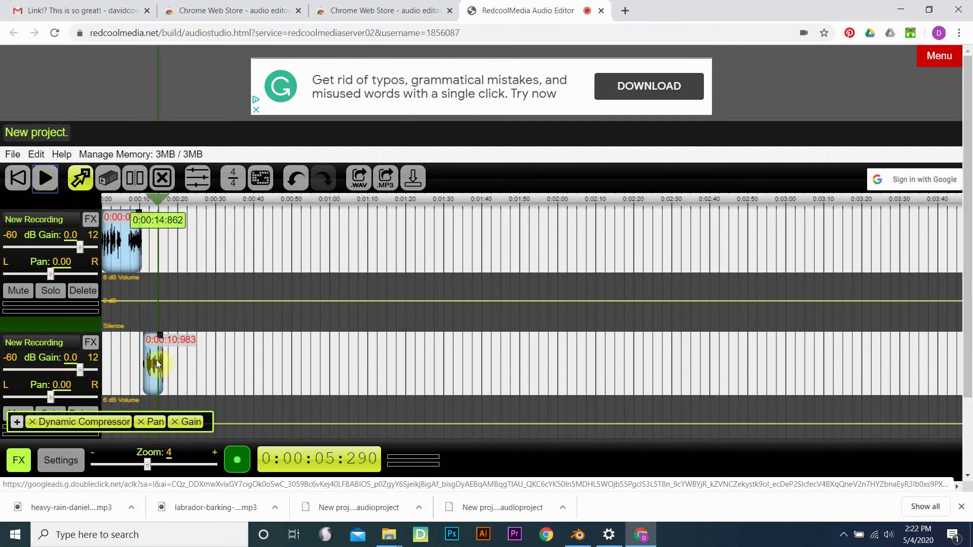
# - Move the second clip to start at about 4 seconds, overlapping the first recording, and play the overlapping part
pyautogui.moveTo(157, 364); pyautogui.dragTo(128, 362)
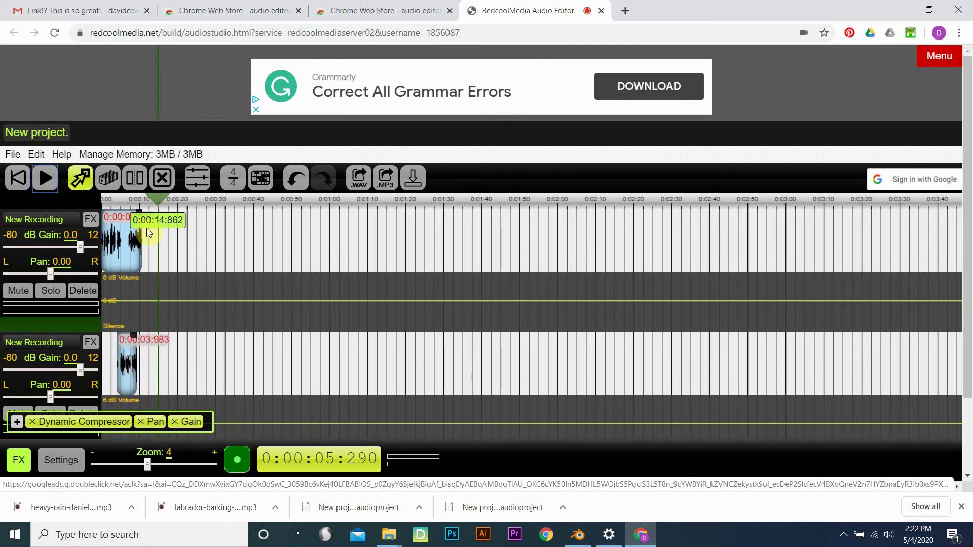
pyautogui.click(121, 199)
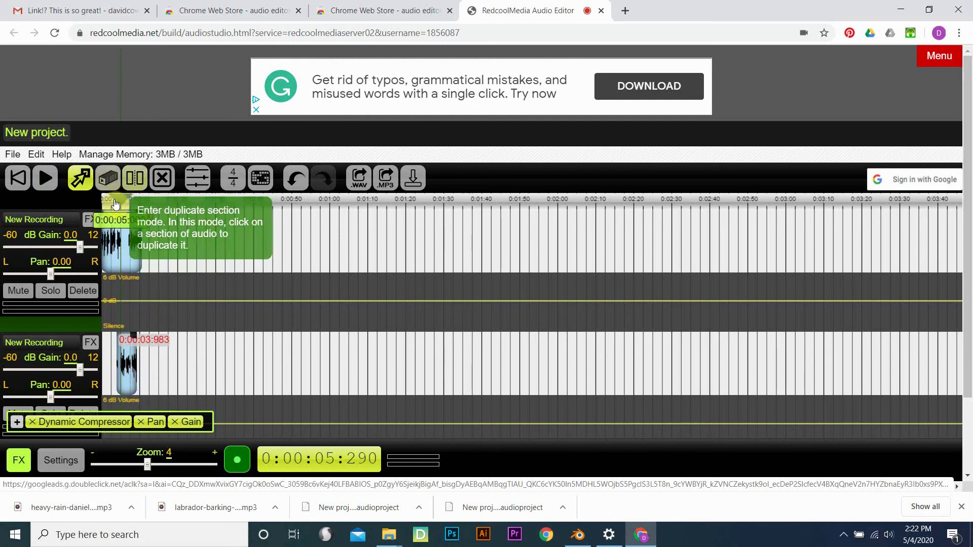
pyautogui.click(42, 177)
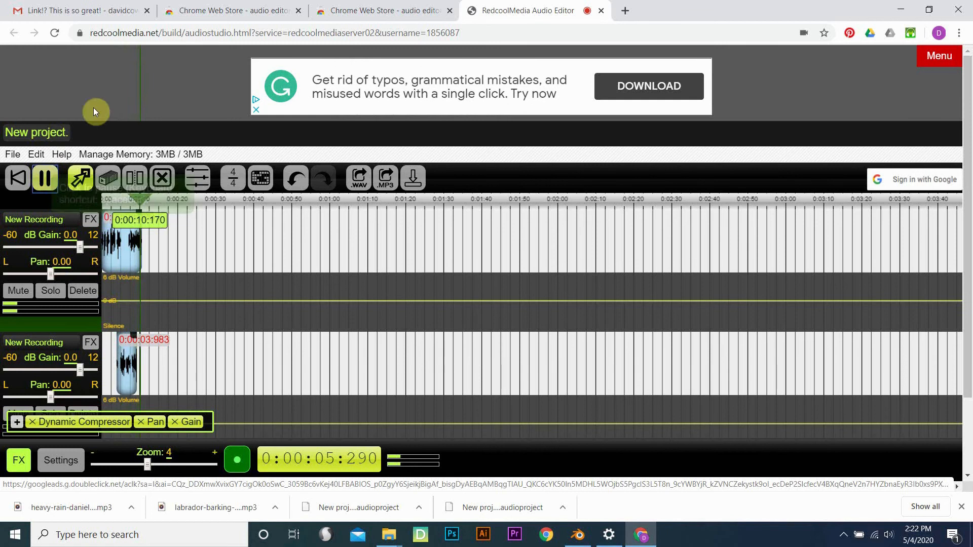
pyautogui.click(44, 178)
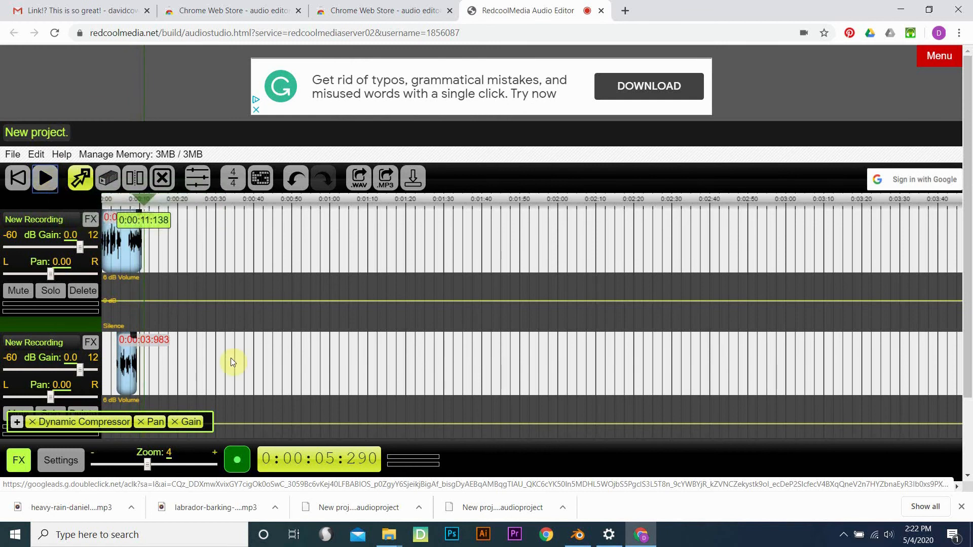
# - Move the second clip to about 18 seconds and record two more short clips starting at about 11 and 16 seconds
pyautogui.moveTo(127, 362); pyautogui.dragTo(181, 363)
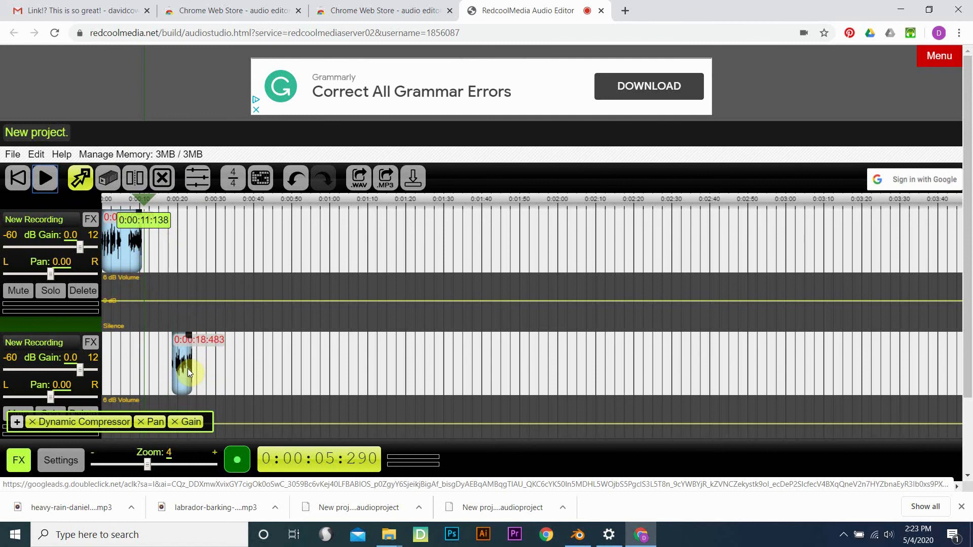
pyautogui.click(242, 458)
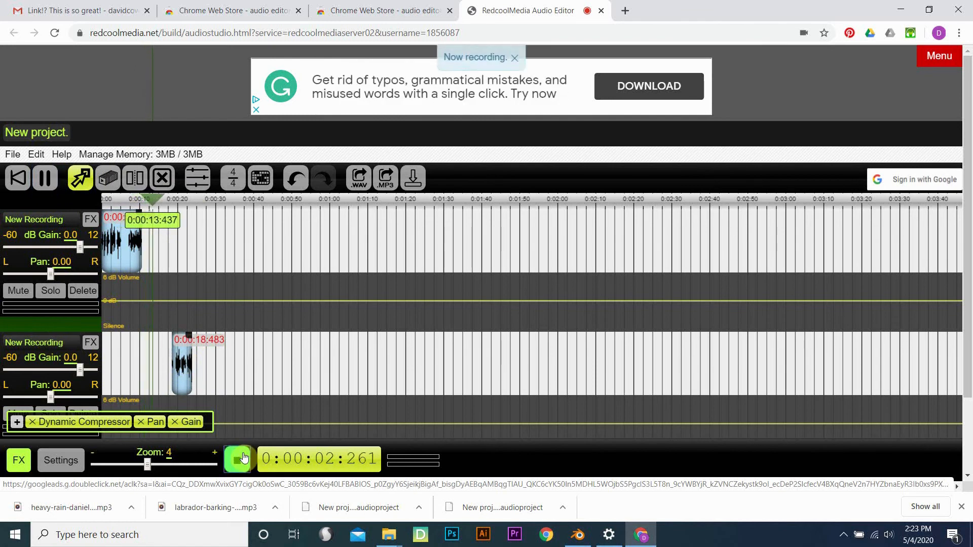
pyautogui.click(242, 457)
pyautogui.click(242, 460)
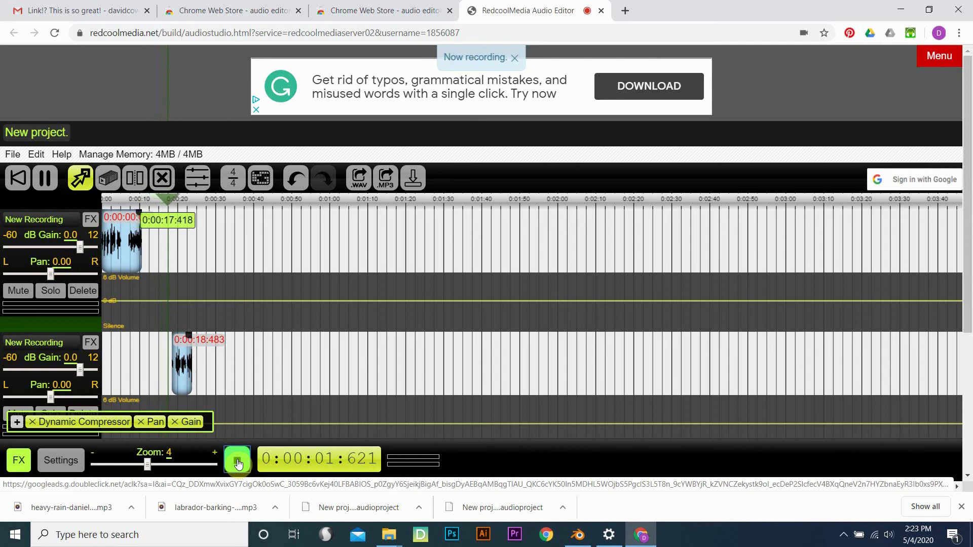
pyautogui.click(238, 463)
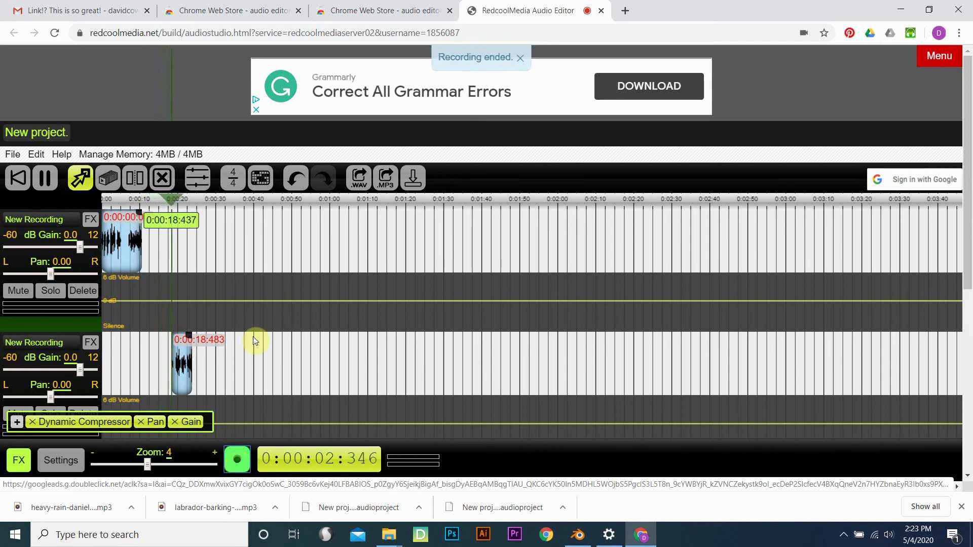
pyautogui.click(45, 177)
# - Move the second clip onto the first track at about 11 seconds and the third clip onto the second track at about 15.6 seconds
pyautogui.scroll(-2, 248, 299)
pyautogui.scroll(-3, 247, 303)
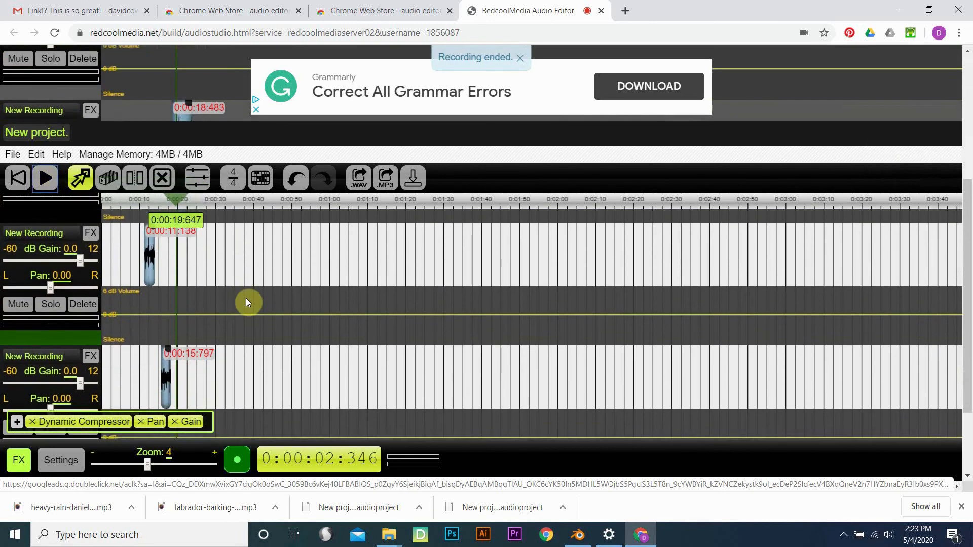
pyautogui.scroll(4, 245, 302)
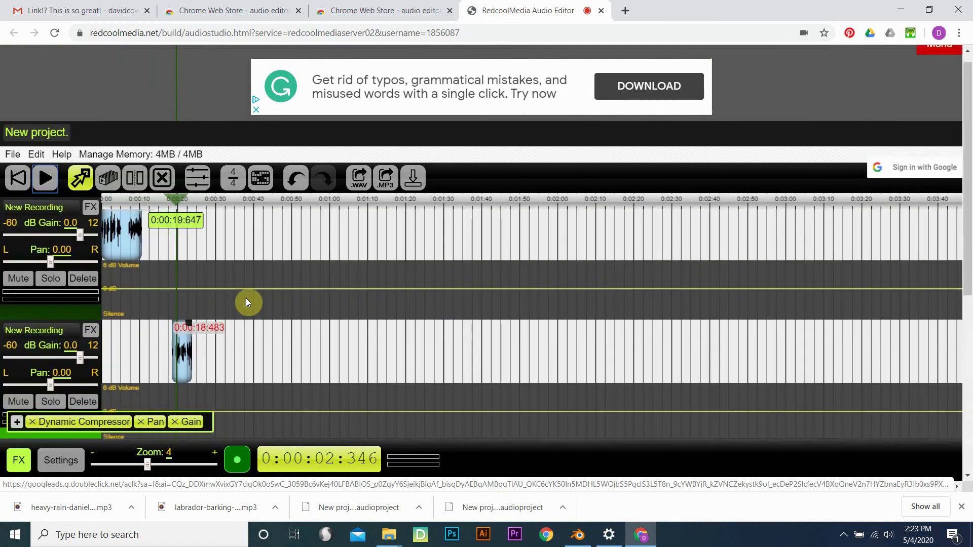
pyautogui.scroll(1, 248, 303)
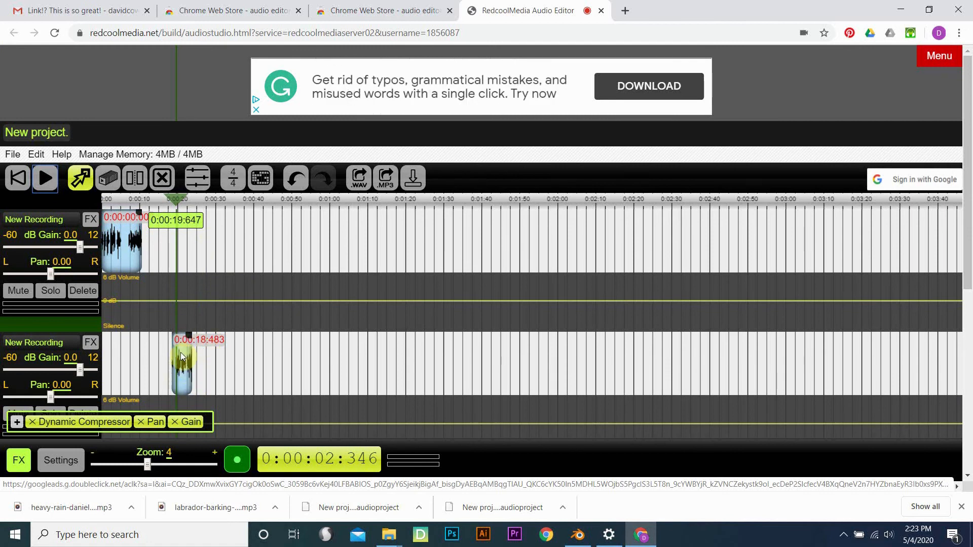
pyautogui.moveTo(184, 362); pyautogui.dragTo(148, 231)
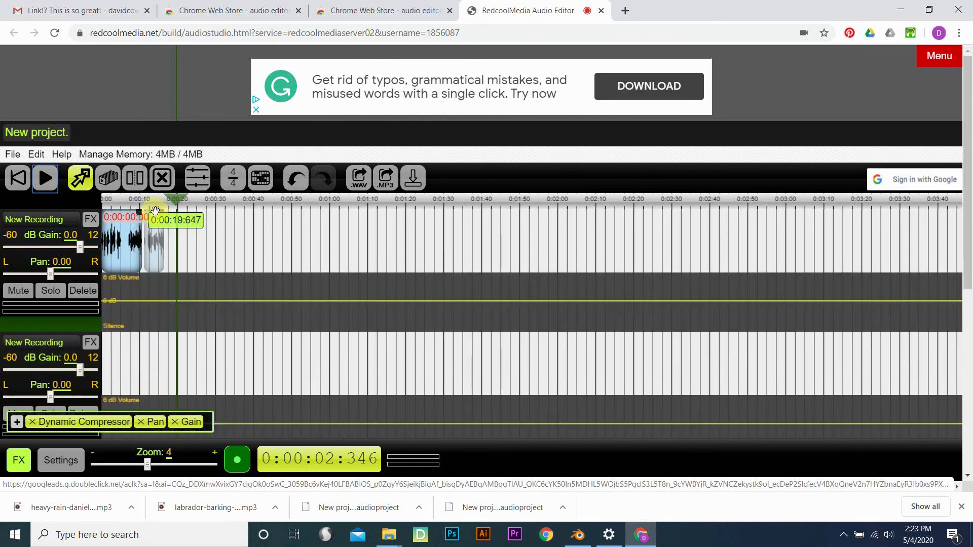
pyautogui.scroll(-2, 241, 375)
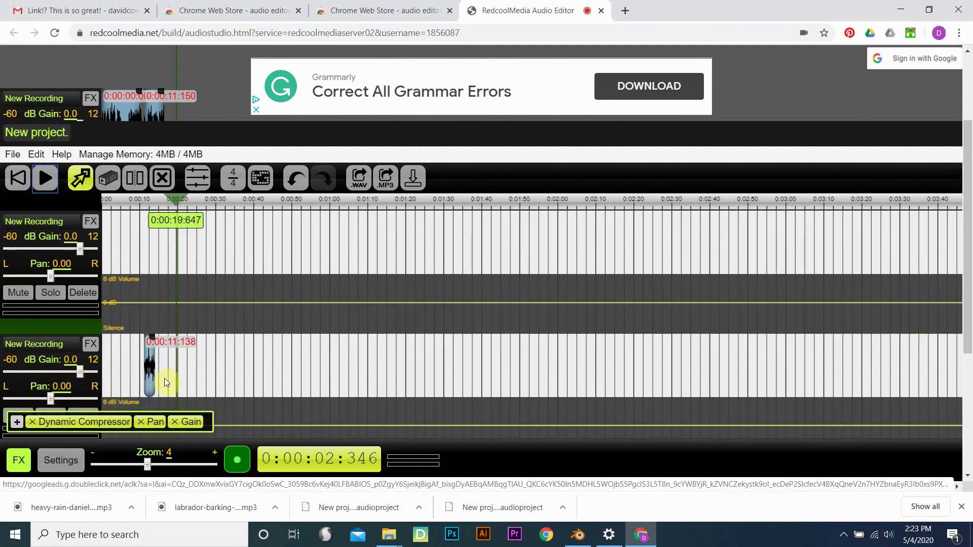
pyautogui.moveTo(148, 373); pyautogui.dragTo(166, 234)
pyautogui.scroll(2, 166, 234)
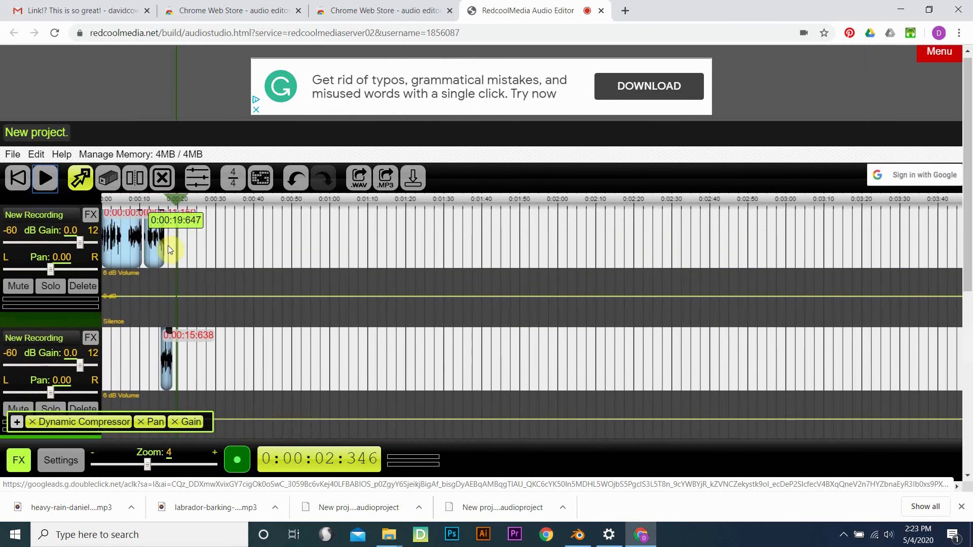
# - Move the two remaining short clips onto the first track at about 27 and 31 seconds and play them back
pyautogui.moveTo(170, 366); pyautogui.dragTo(220, 226)
pyautogui.scroll(4, 220, 226)
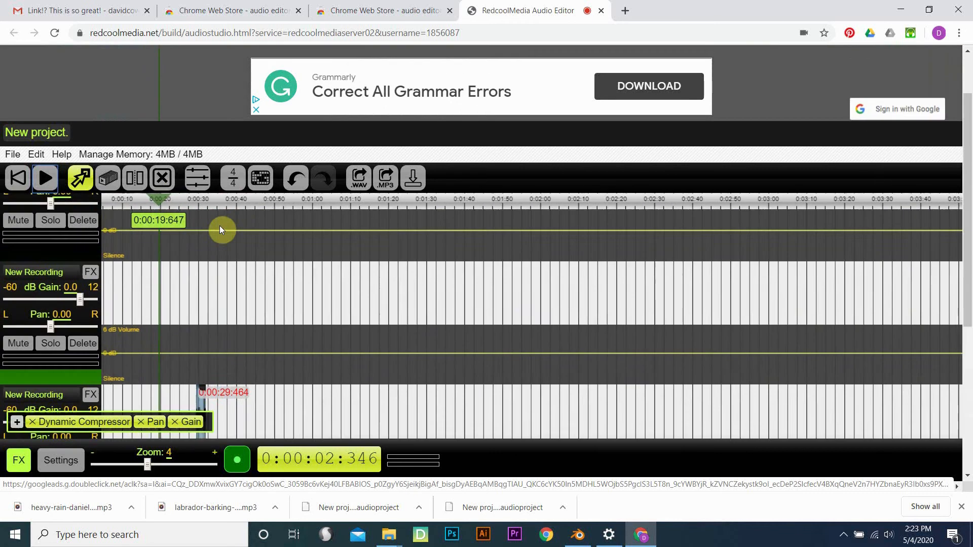
pyautogui.hscroll(-1, 220, 226)
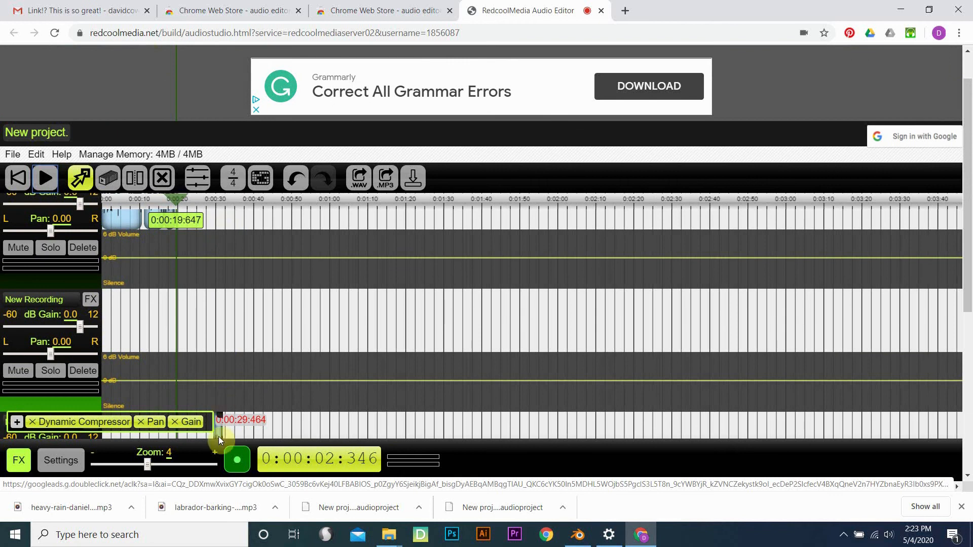
pyautogui.moveTo(219, 436); pyautogui.dragTo(201, 199)
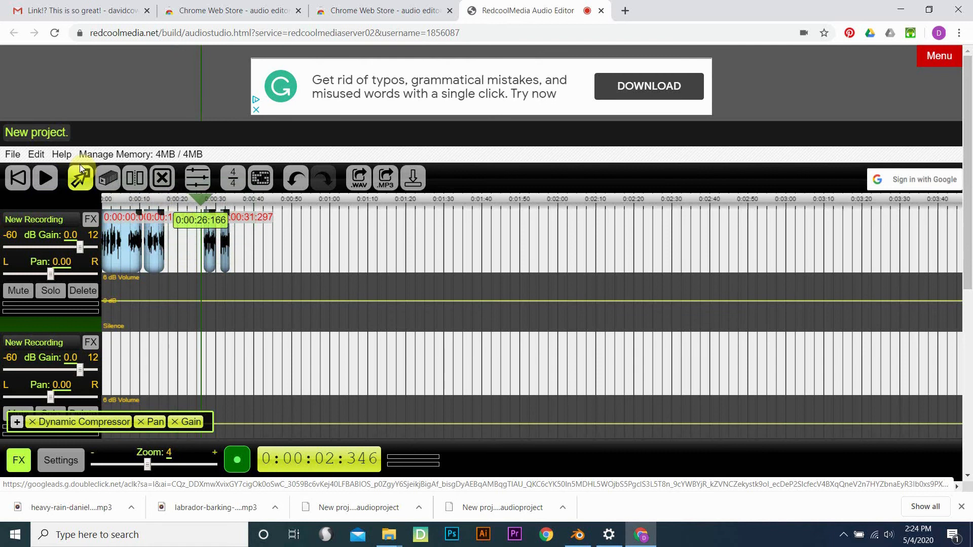
pyautogui.click(41, 189)
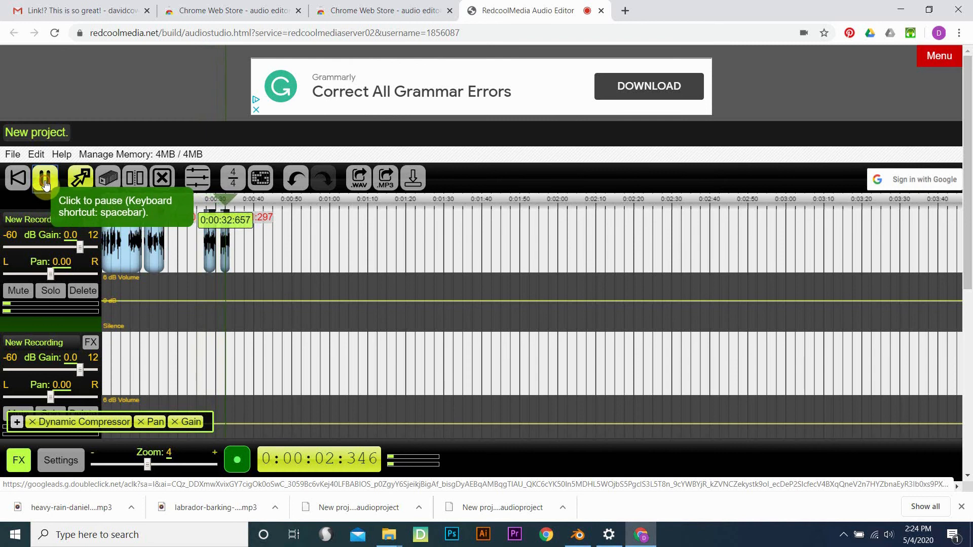
pyautogui.click(42, 189)
# - Delete the three empty tracks below the first track
pyautogui.scroll(-3, 202, 320)
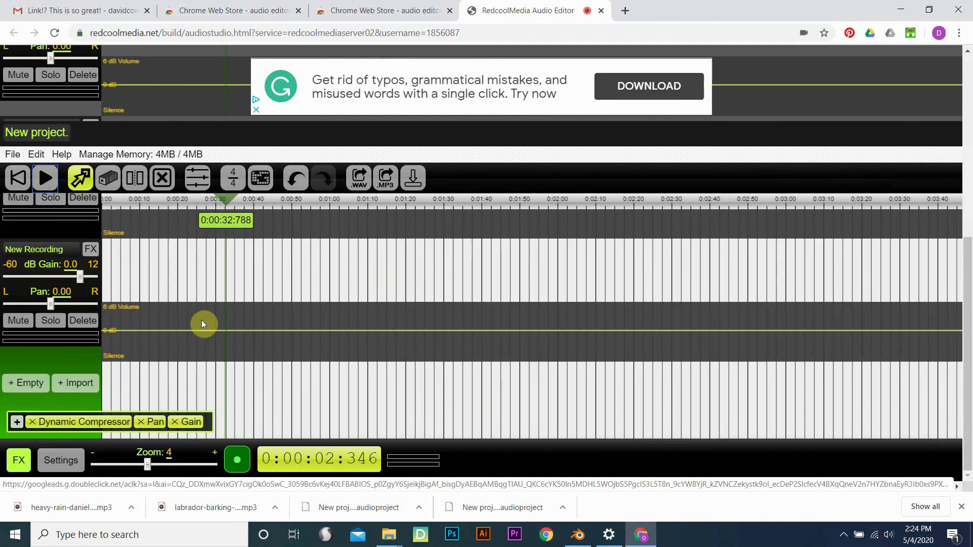
pyautogui.scroll(5, 202, 320)
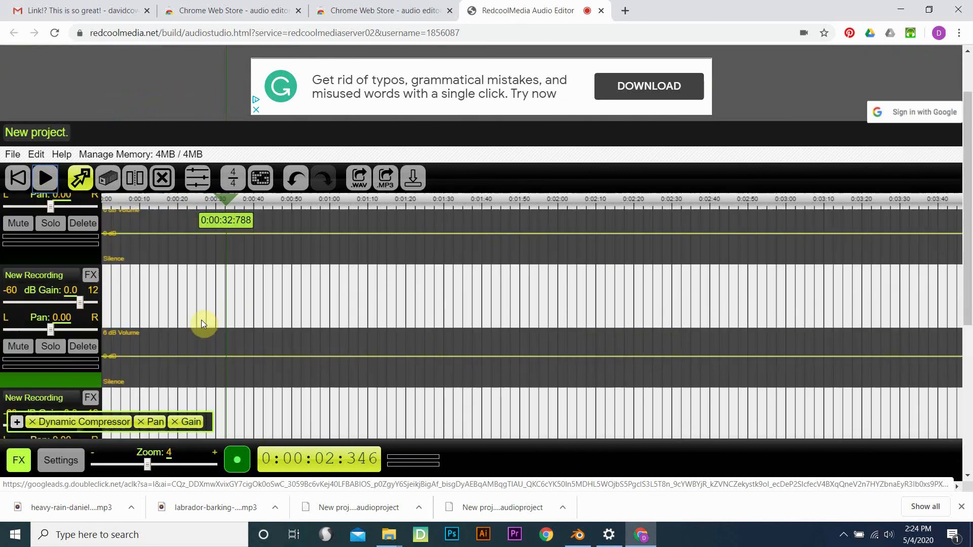
pyautogui.scroll(-1, 202, 320)
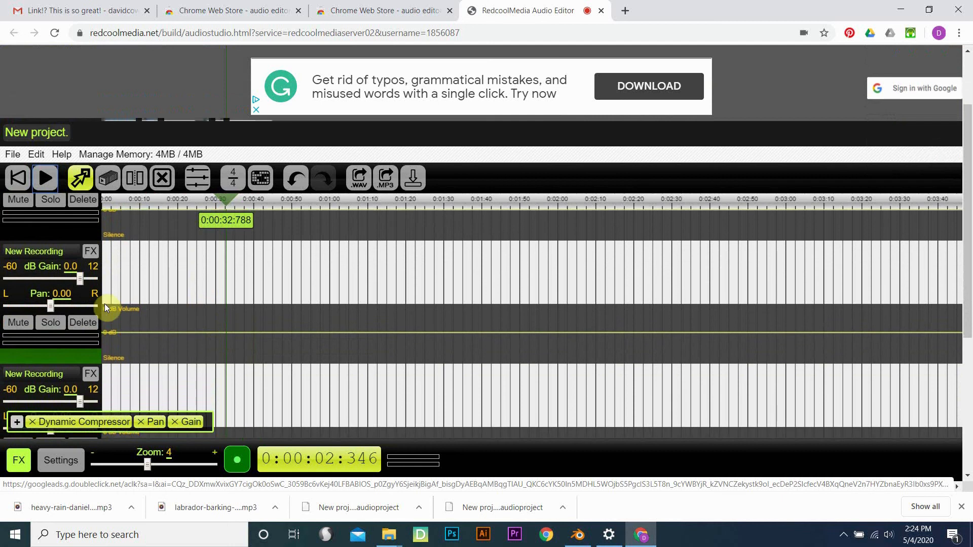
pyautogui.click(84, 323)
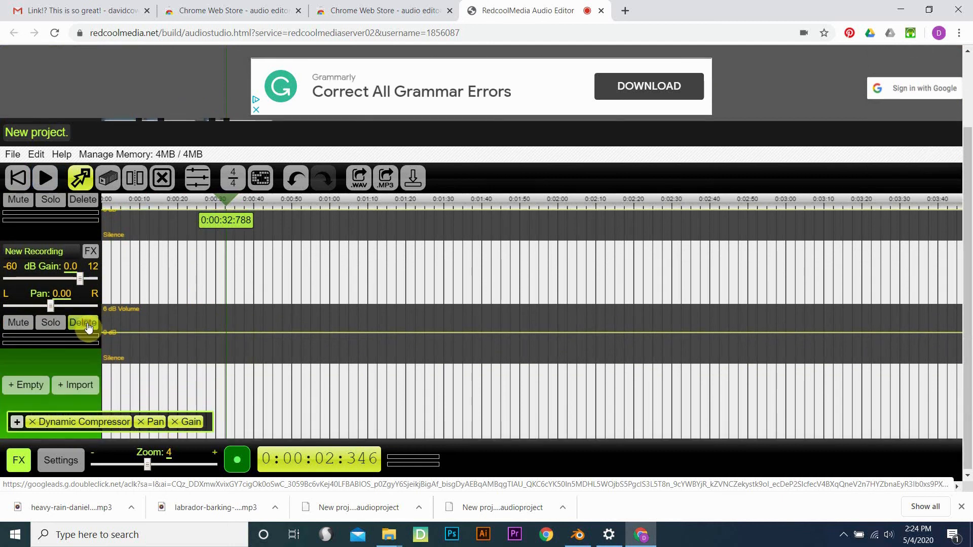
pyautogui.click(77, 324)
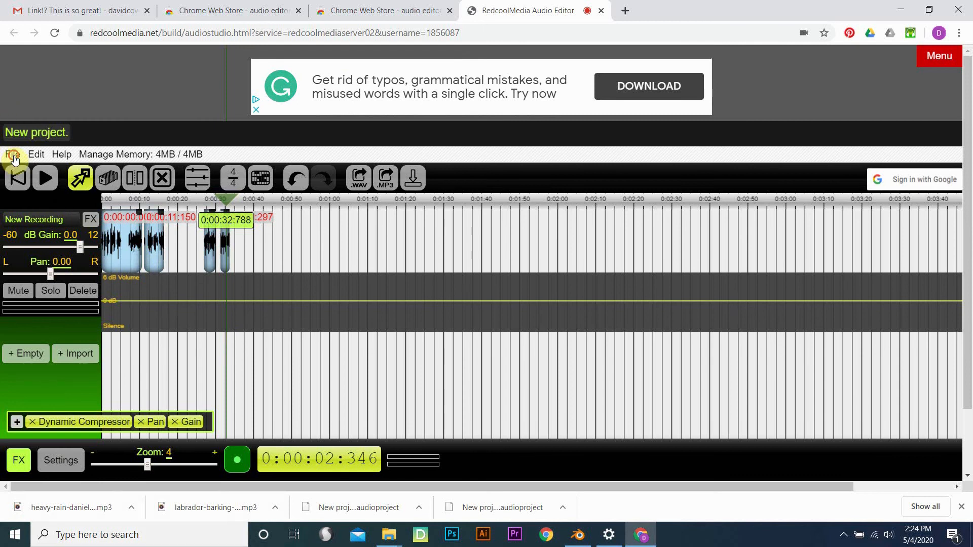
# - Save the project to a local .audioproject file, download it and show the downloaded file in its folder
pyautogui.click(21, 157)
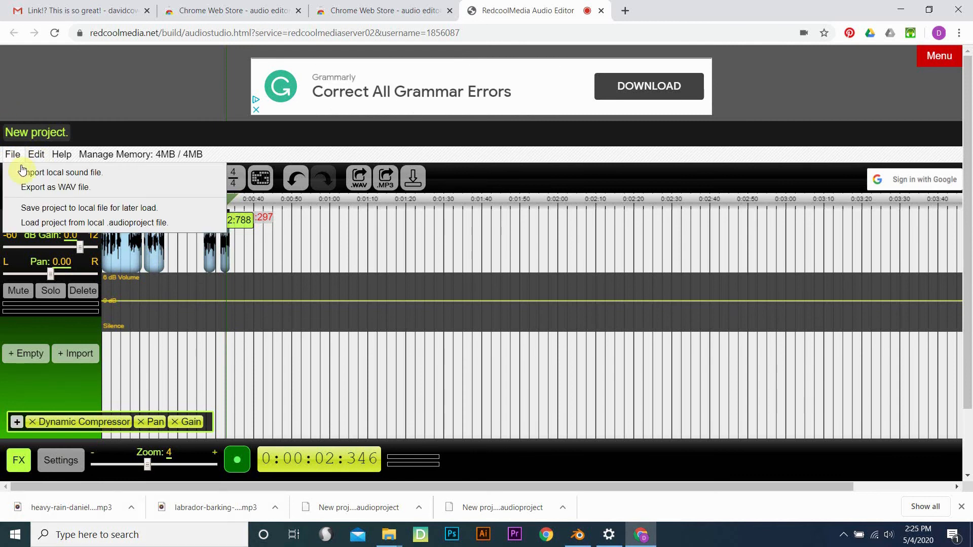
pyautogui.click(44, 210)
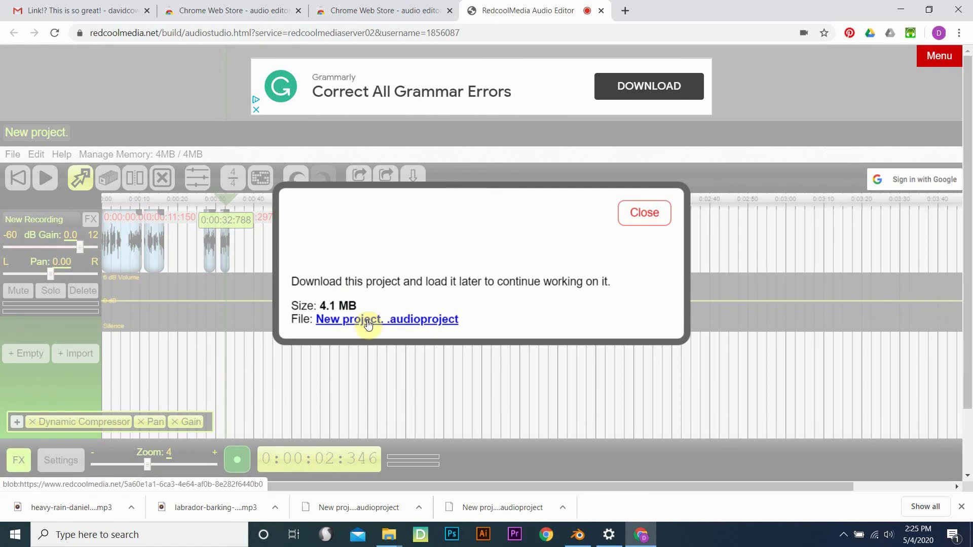
pyautogui.click(369, 324)
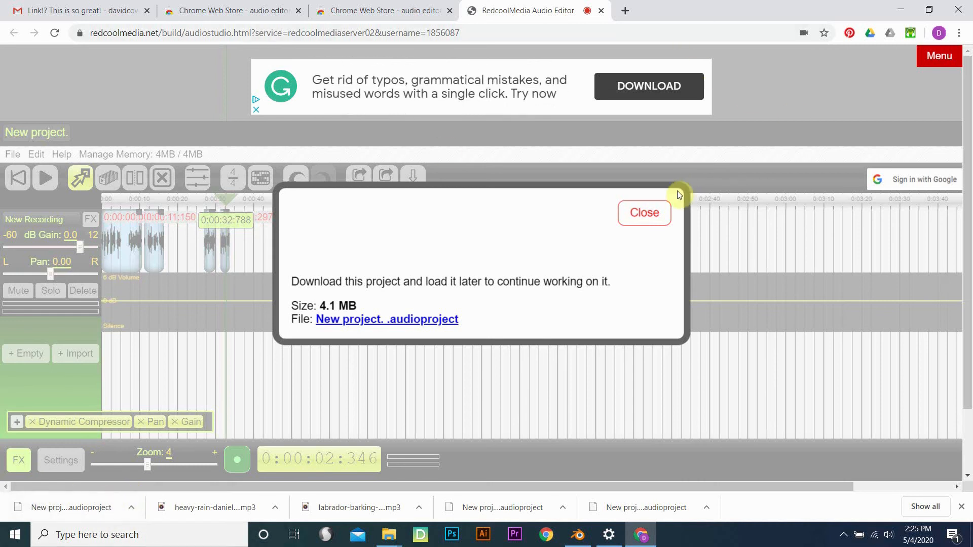
pyautogui.click(652, 208)
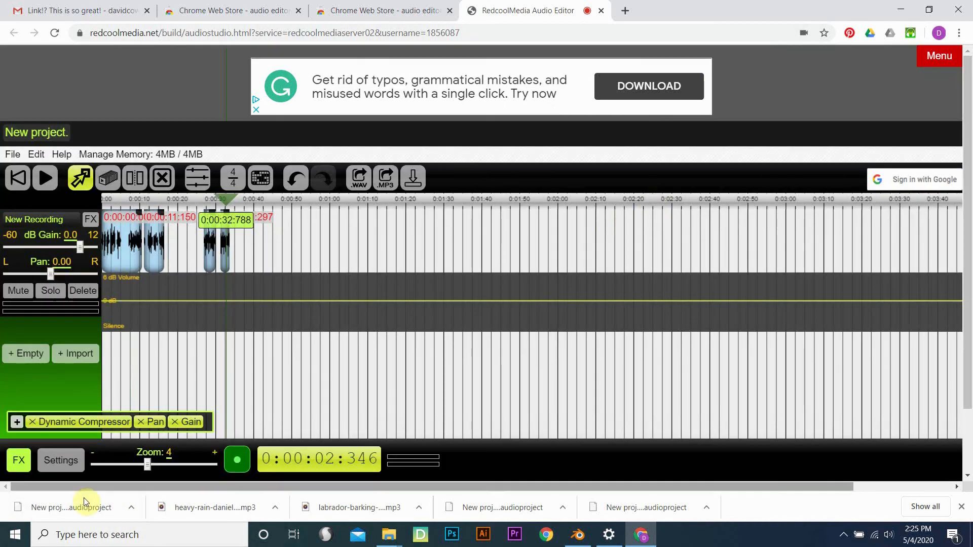
pyautogui.click(129, 506)
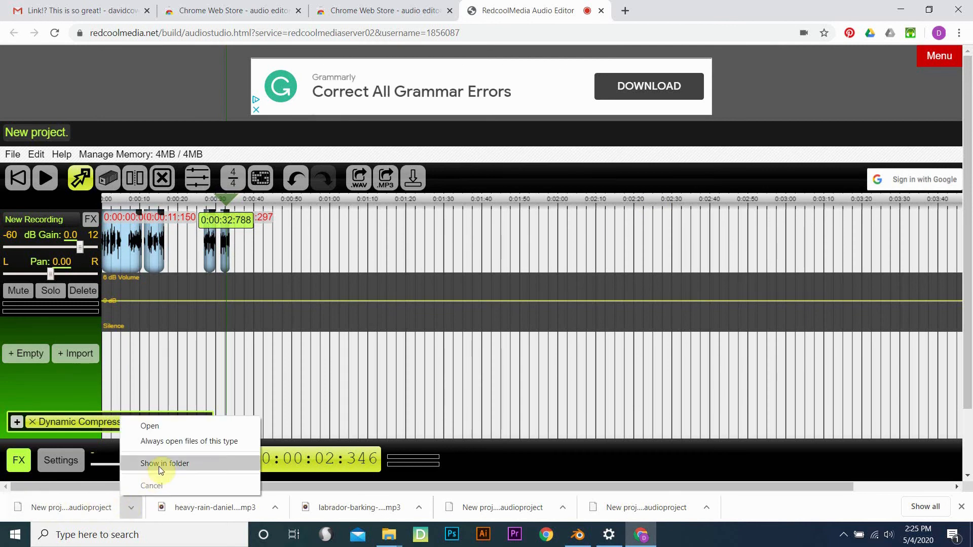
pyautogui.click(159, 466)
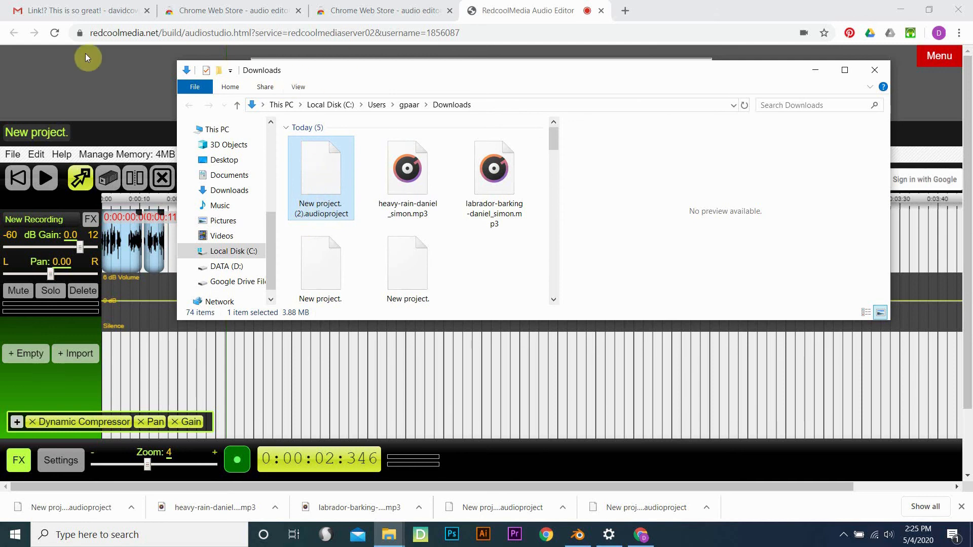
# - Switch to Gmail and start a new email message
pyautogui.click(98, 12)
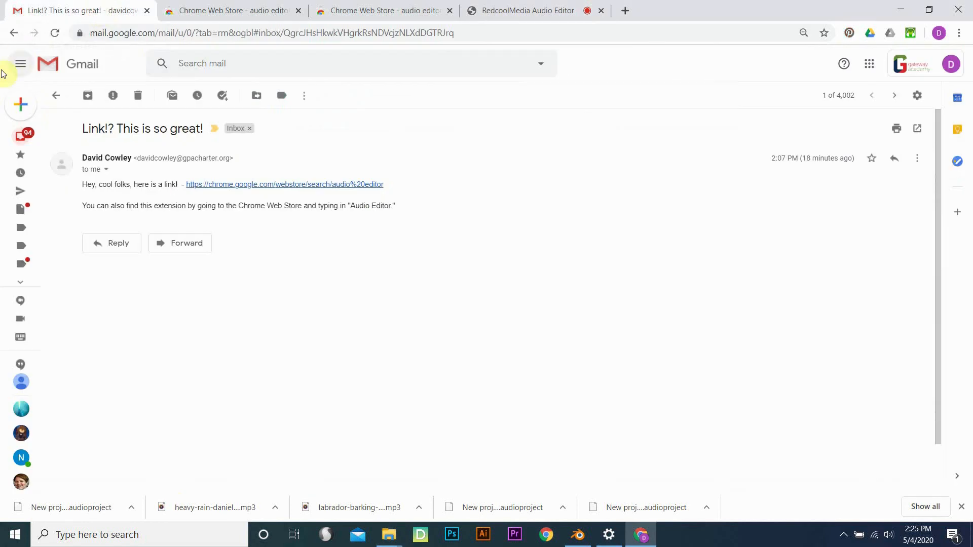
pyautogui.moveTo(23, 111)
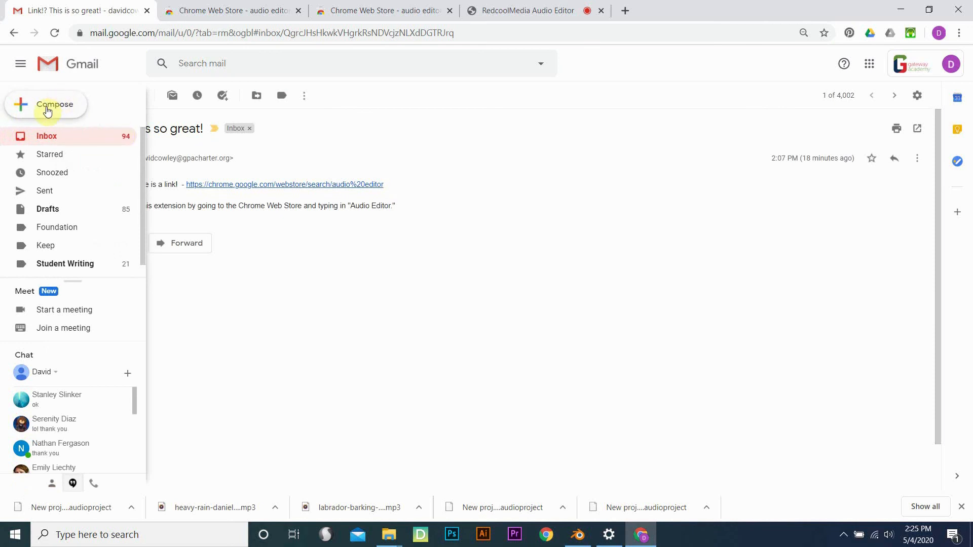
pyautogui.click(48, 112)
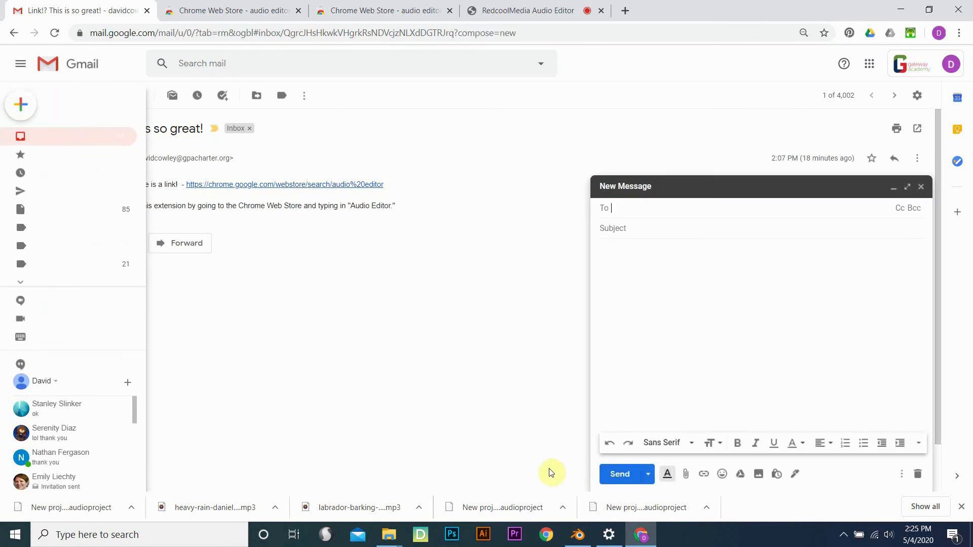
# - Attach the file "New project. (2).audioproject" from the Downloads folder to the new message
pyautogui.click(686, 476)
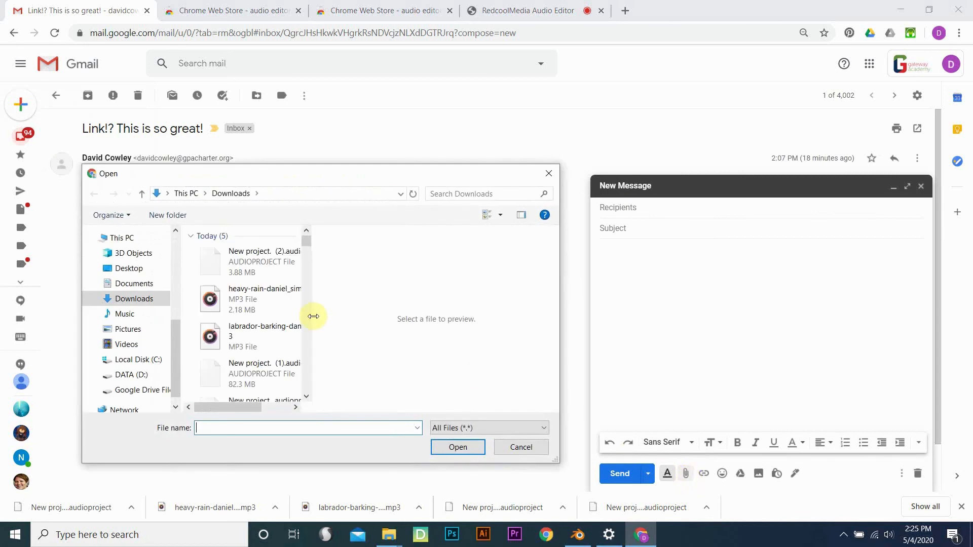
pyautogui.click(245, 259)
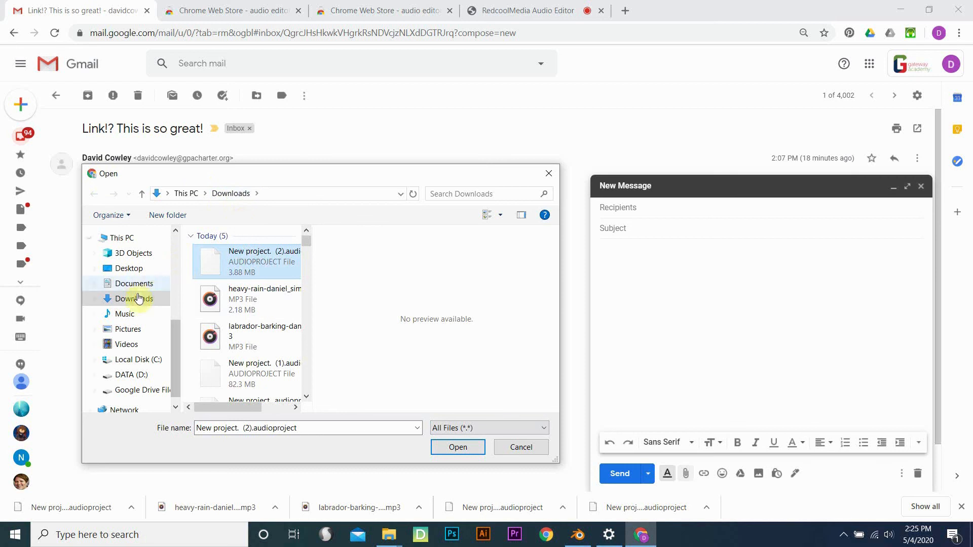
pyautogui.click(134, 282)
pyautogui.click(137, 254)
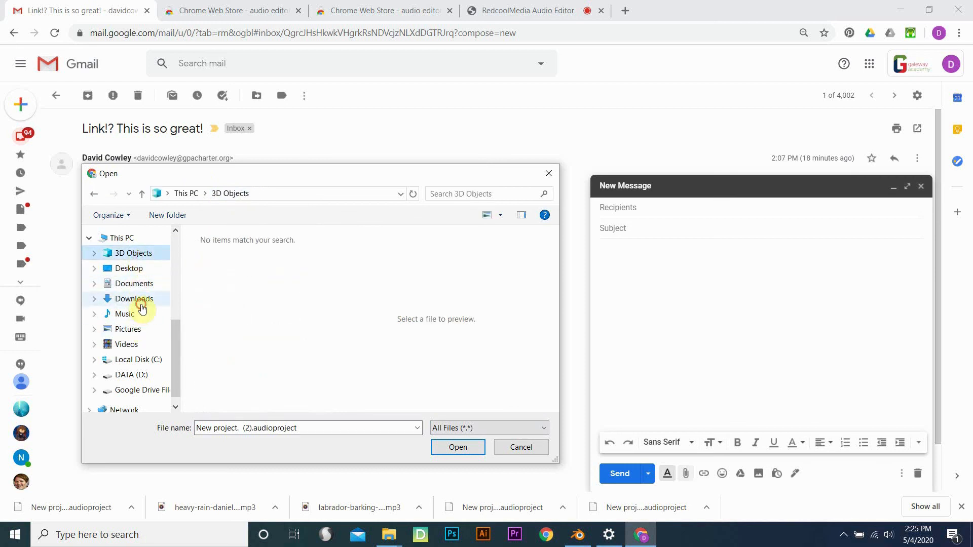
pyautogui.click(135, 299)
pyautogui.click(259, 267)
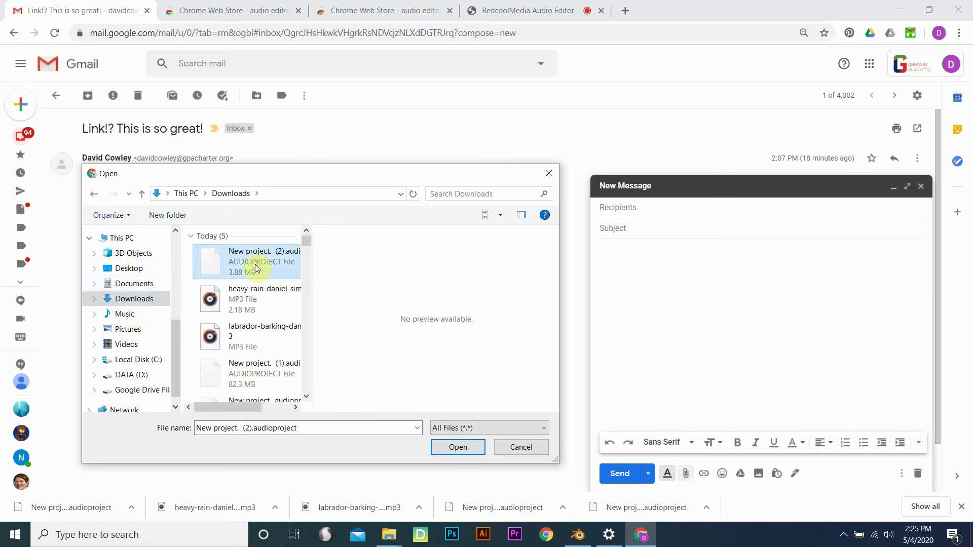
pyautogui.click(458, 447)
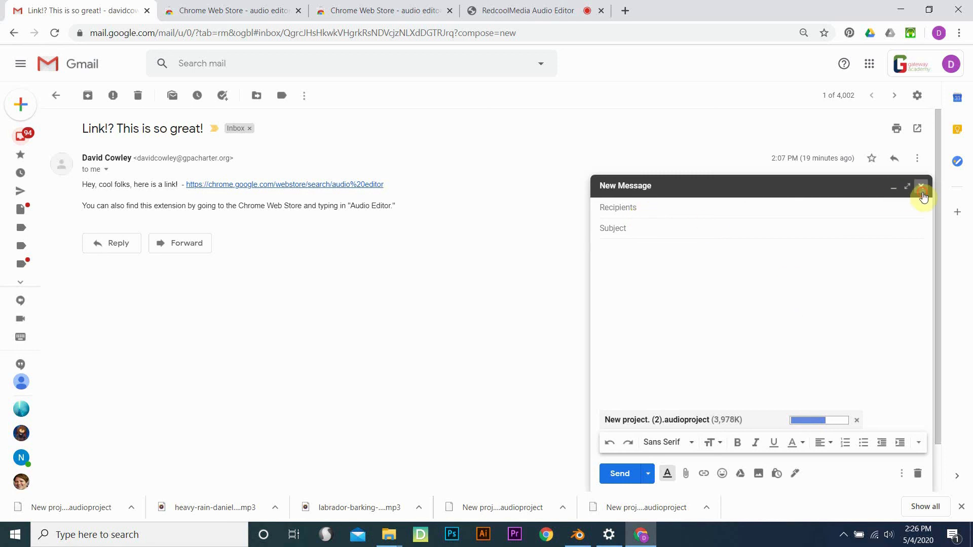
# - Save the new message as a draft and check its attached project file by reopening it from the Drafts folder
pyautogui.click(921, 186)
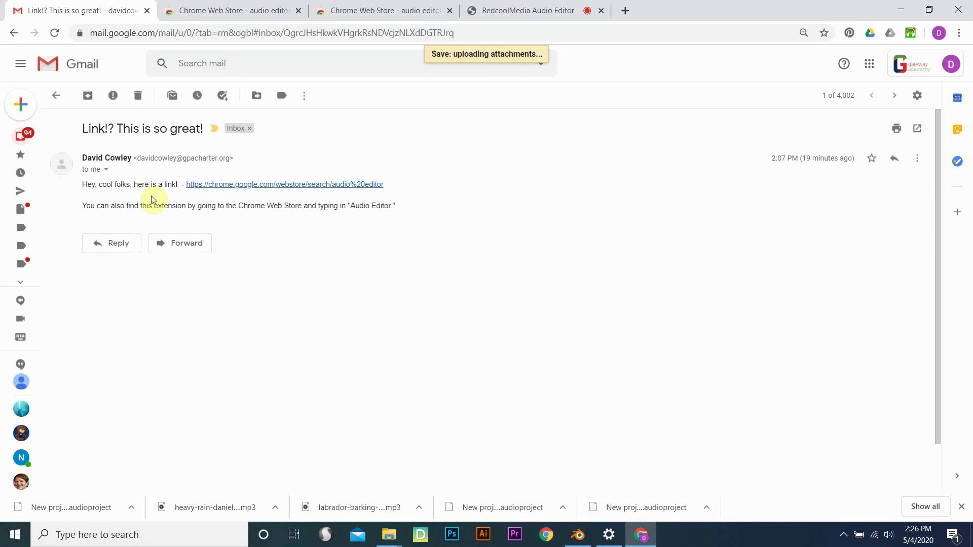
pyautogui.moveTo(21, 212)
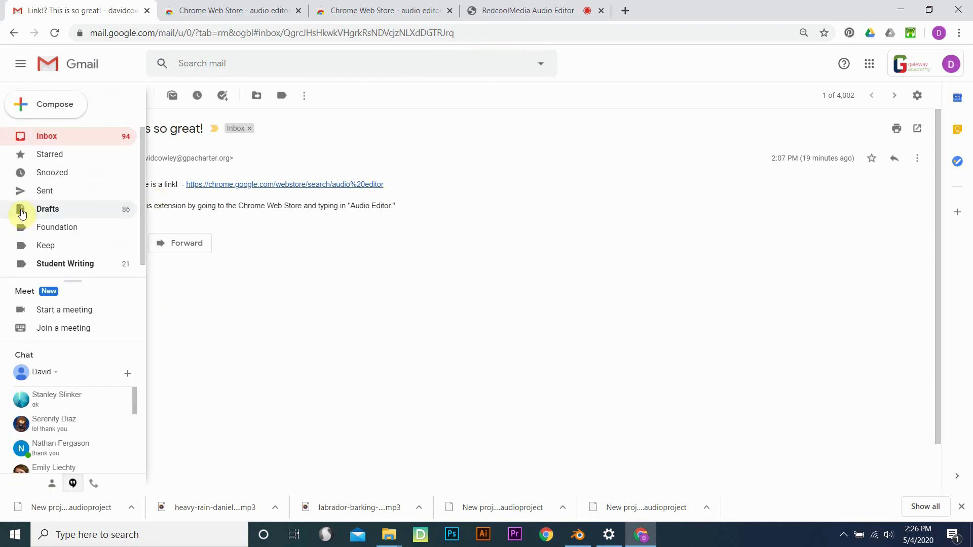
pyautogui.click(51, 215)
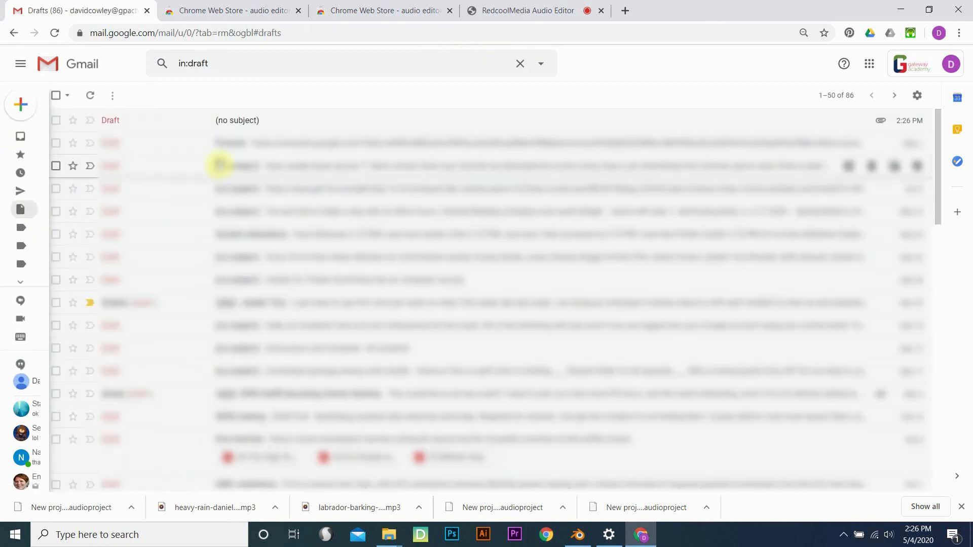
pyautogui.click(220, 122)
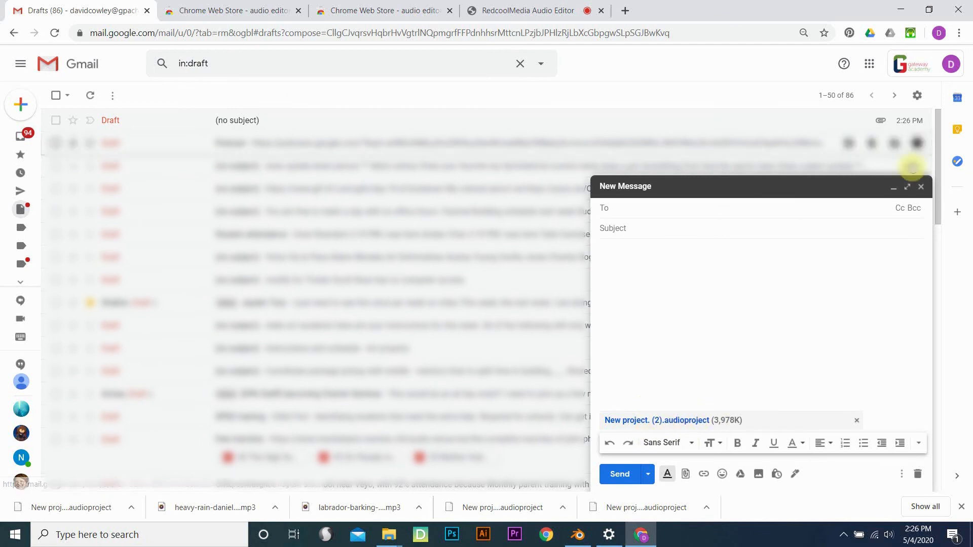
pyautogui.click(926, 188)
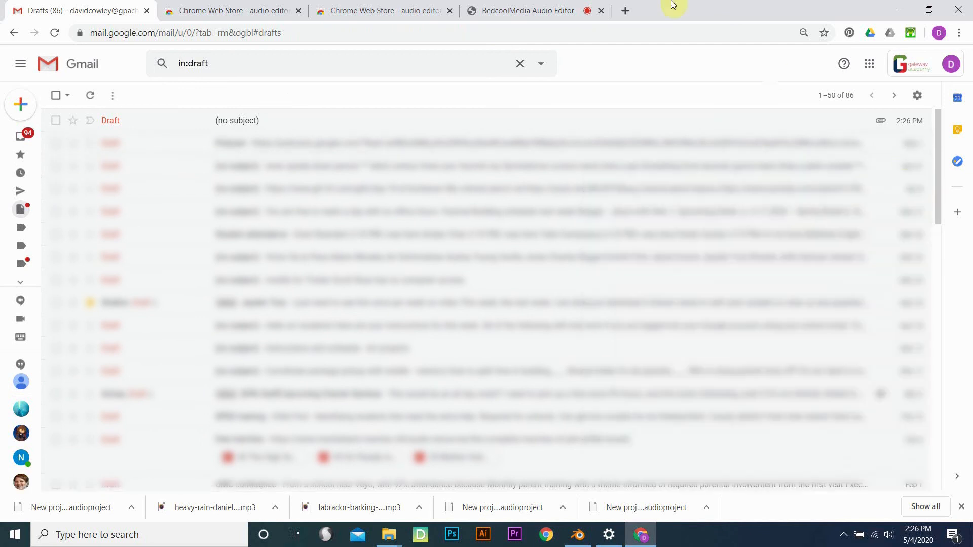
# - Switch back to the RedcoolMedia Audio Editor and play the beginning of the first track
pyautogui.click(561, 11)
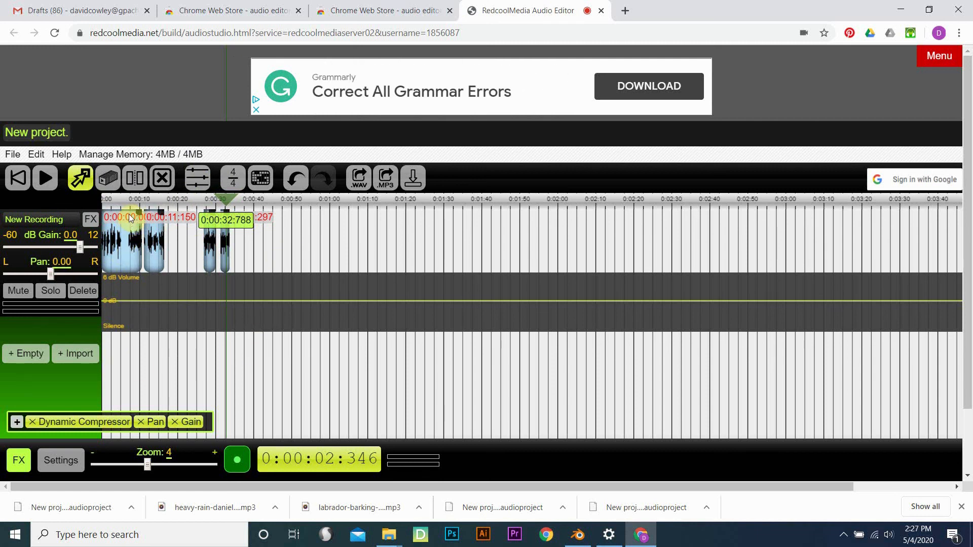
pyautogui.click(118, 200)
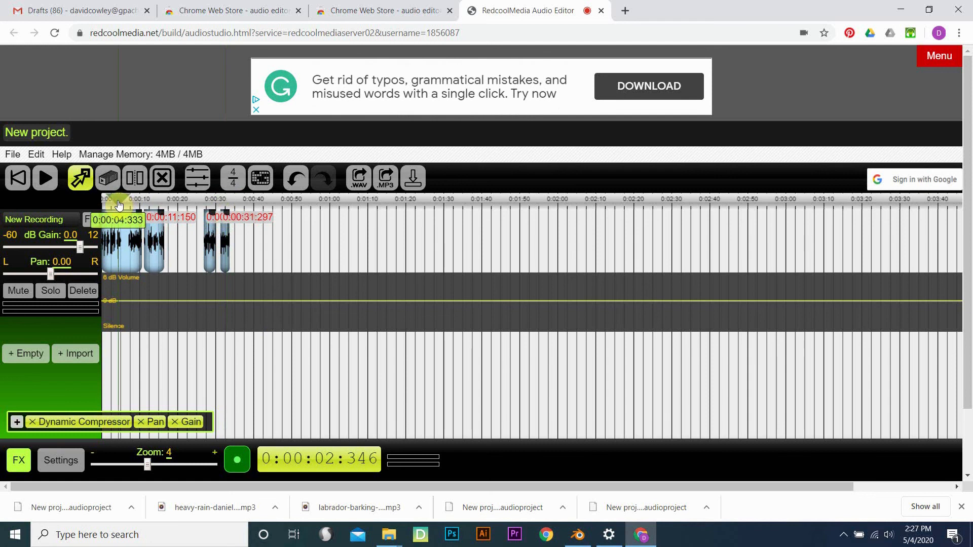
pyautogui.click(103, 205)
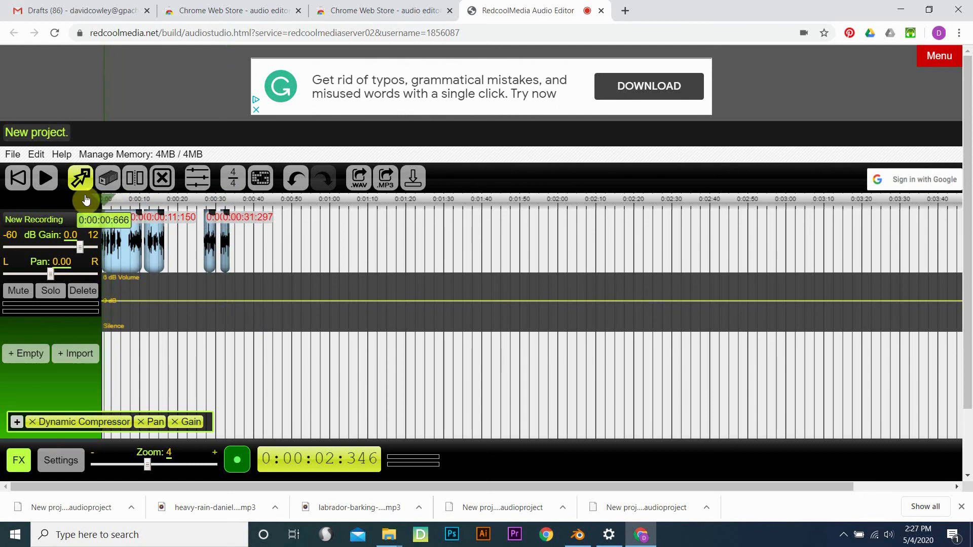
pyautogui.click(47, 182)
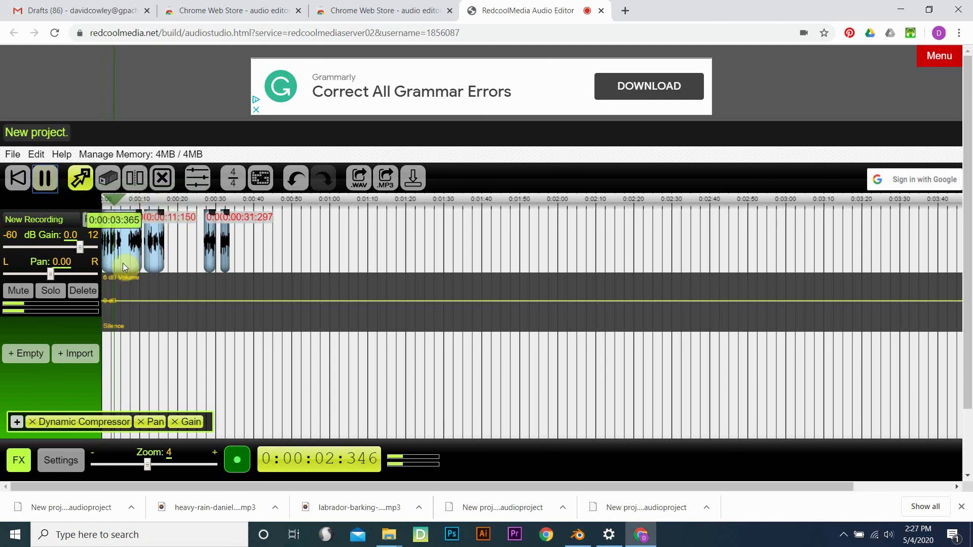
pyautogui.click(45, 180)
# - Record a new clip from the timeline's start and move it to 0:00:57:166 on its own track
pyautogui.moveTo(117, 200); pyautogui.dragTo(65, 199)
pyautogui.click(238, 468)
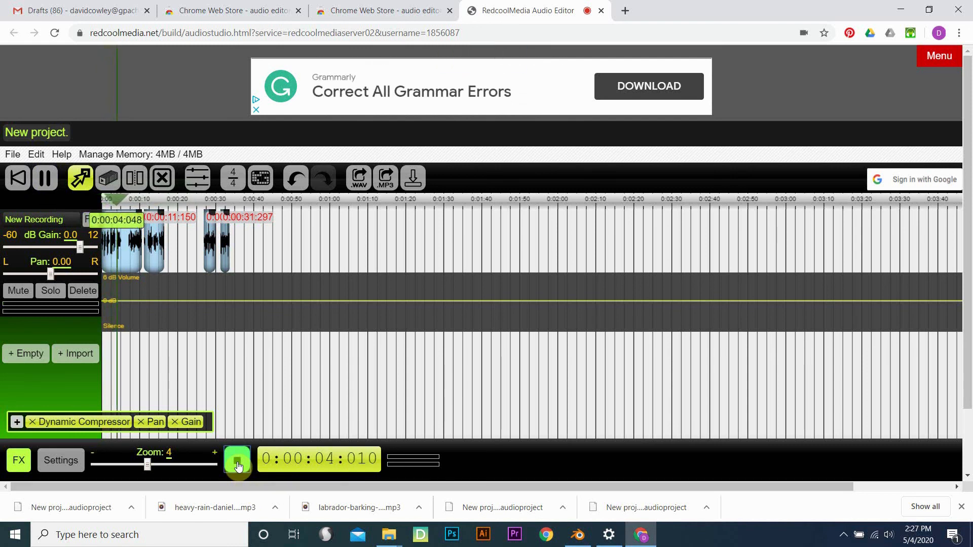
pyautogui.click(229, 448)
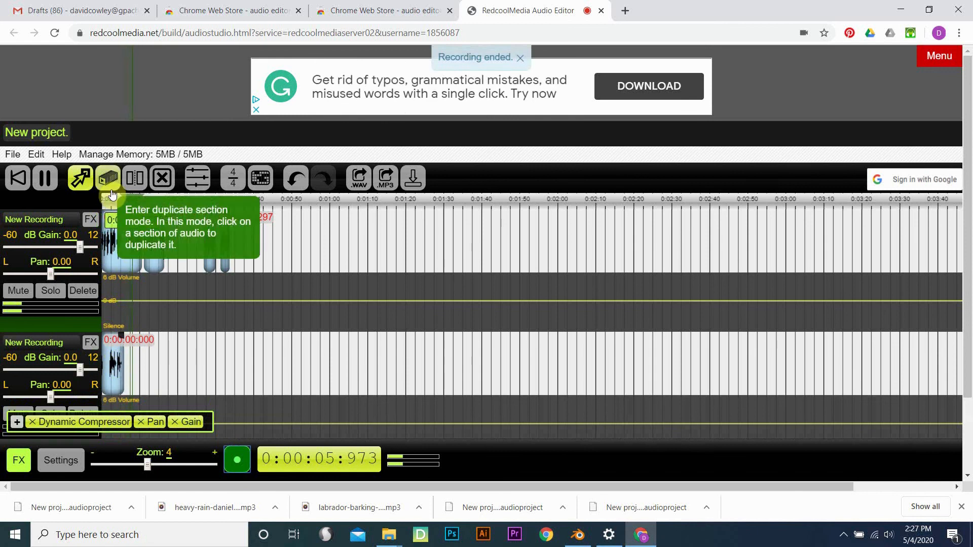
pyautogui.click(45, 178)
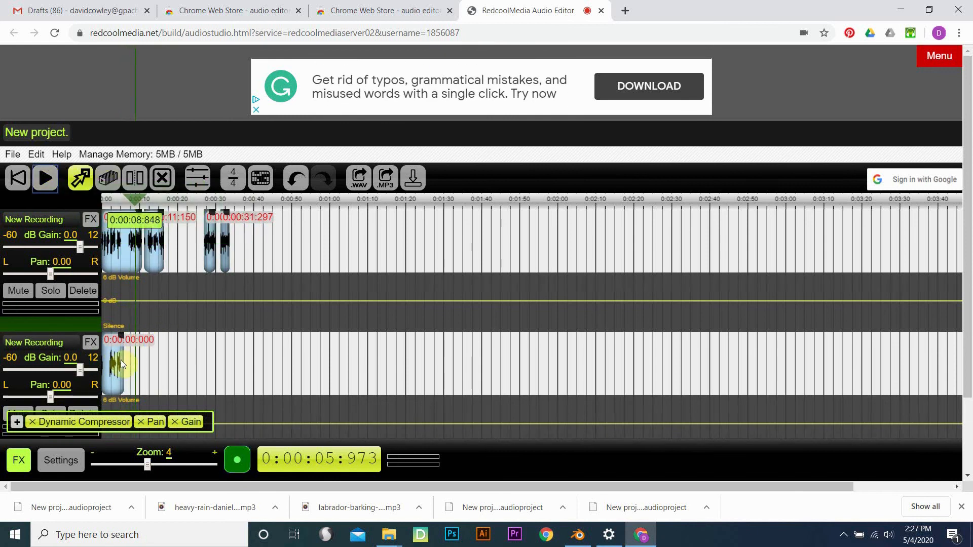
pyautogui.moveTo(121, 359); pyautogui.dragTo(339, 361)
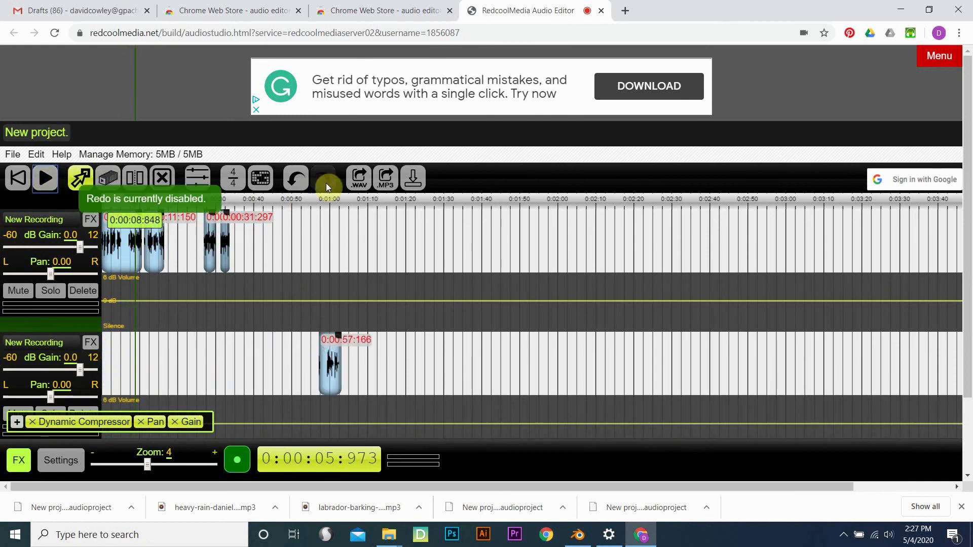
# - Play the newly recorded clip on the second track from 0:00:57:166
pyautogui.click(312, 199)
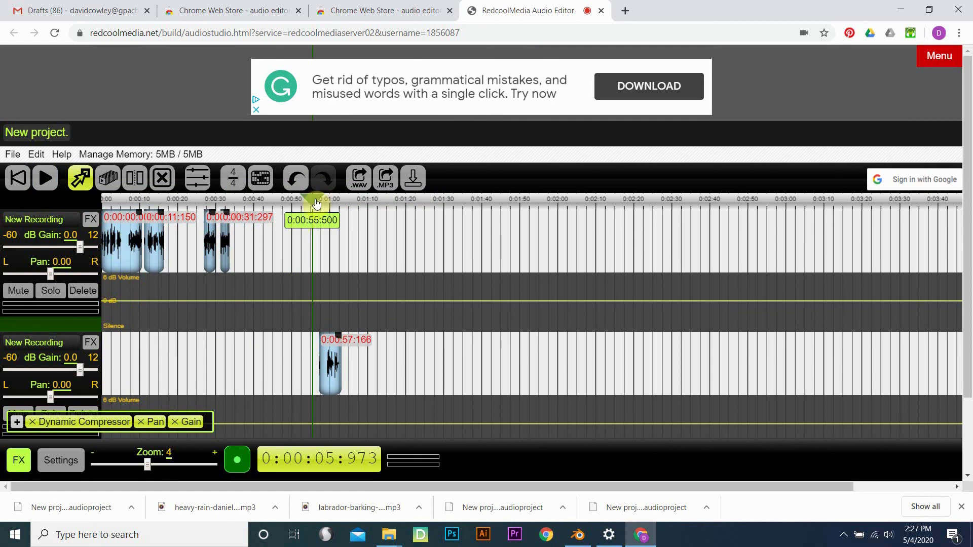
pyautogui.click(318, 201)
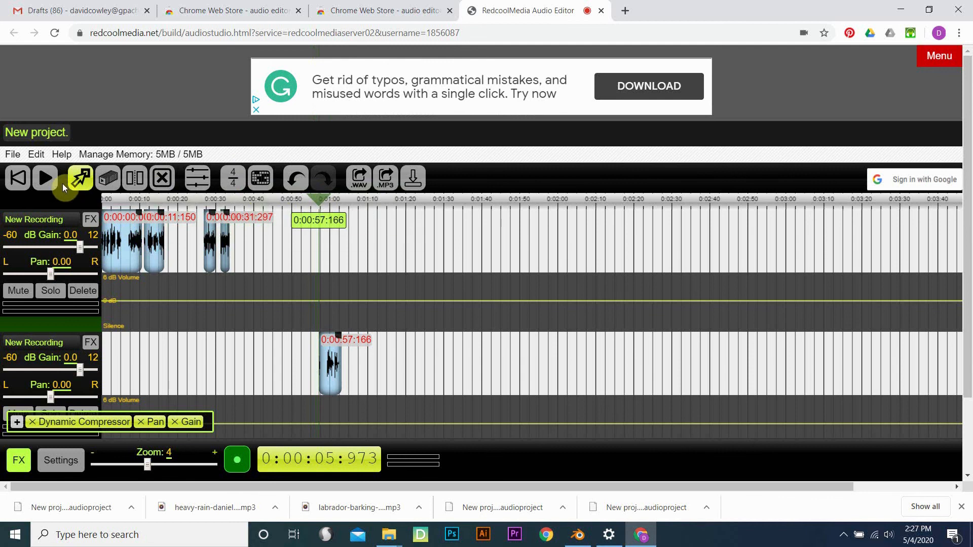
pyautogui.click(46, 179)
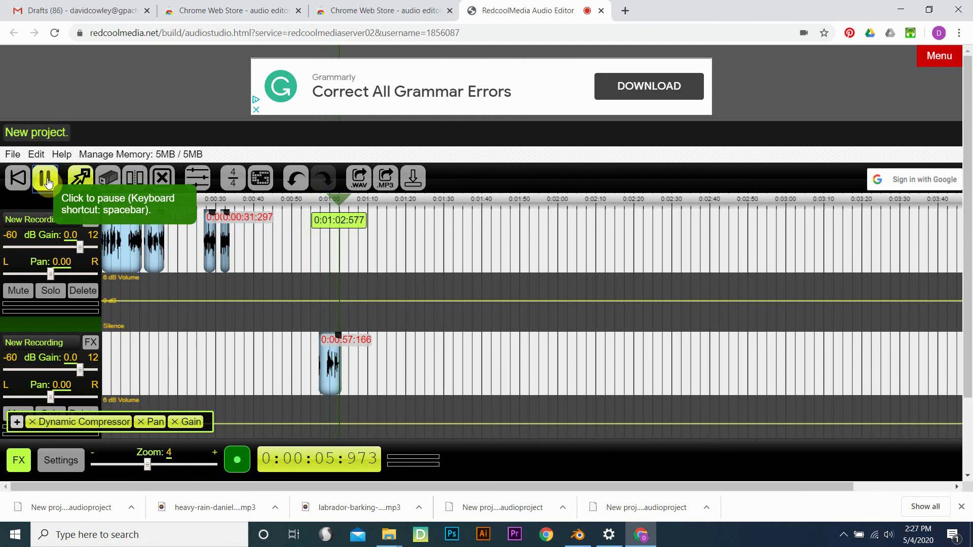
pyautogui.click(46, 180)
# - Return the playhead to the start of the timeline and mute the first track
pyautogui.click(346, 201)
pyautogui.click(201, 203)
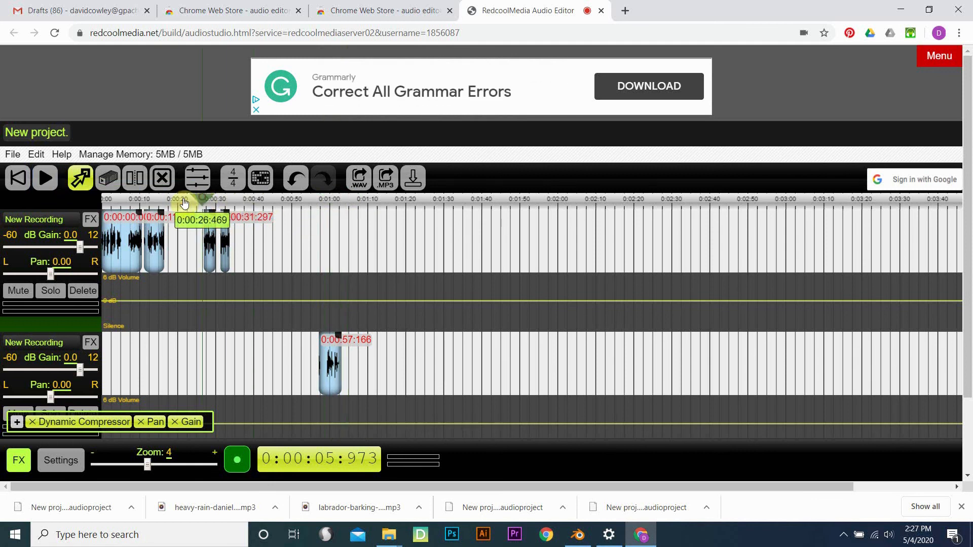
pyautogui.moveTo(207, 202); pyautogui.dragTo(87, 202)
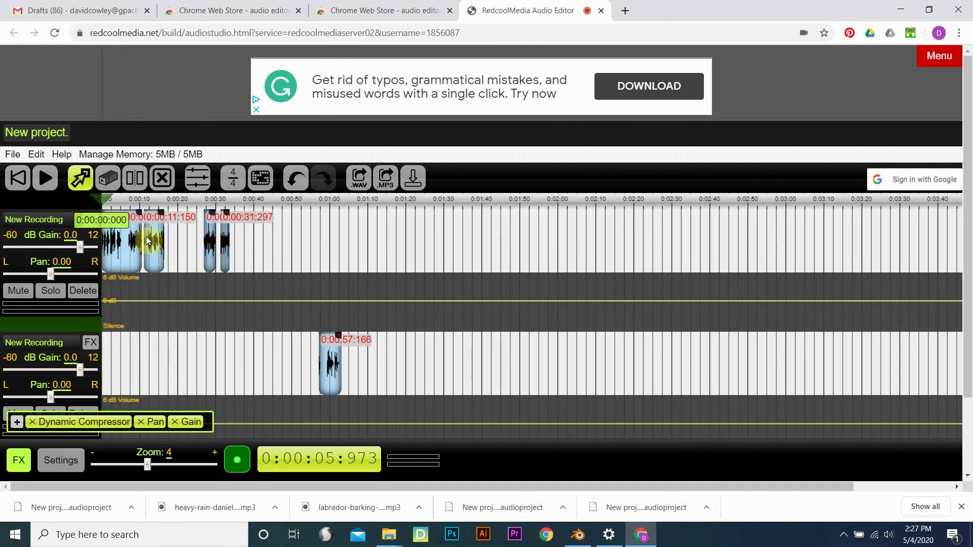
pyautogui.click(20, 292)
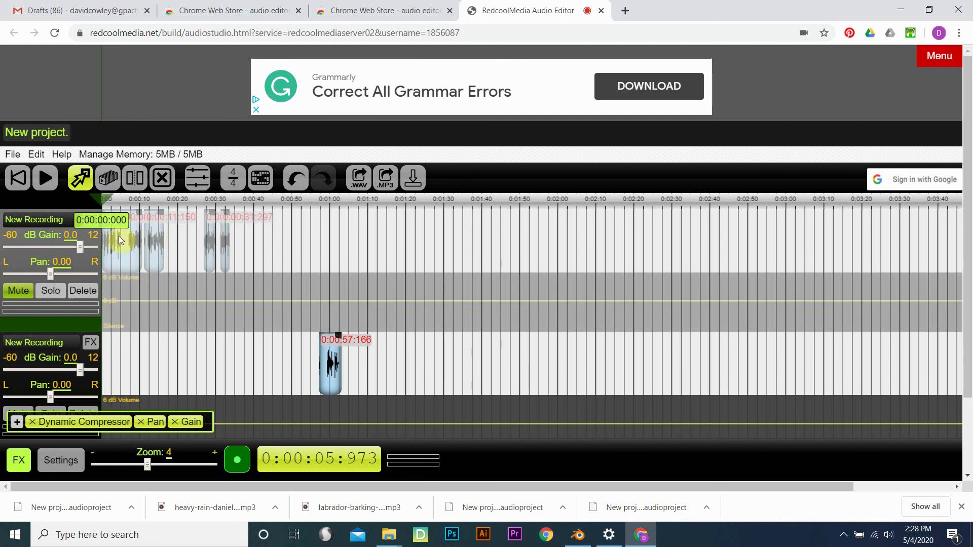
# - Record another short clip starting at 0:00:03:500, with the playback stopped after the recording
pyautogui.click(116, 201)
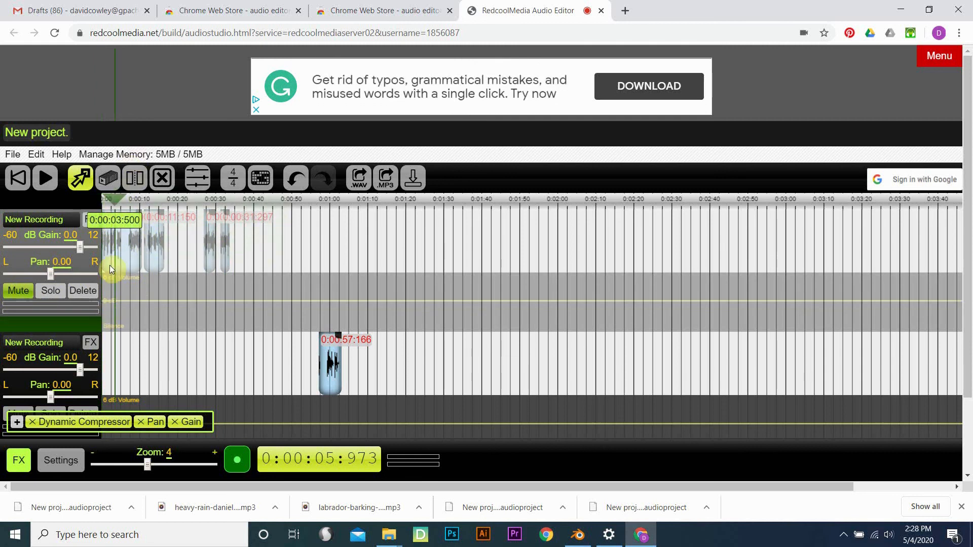
pyautogui.click(239, 456)
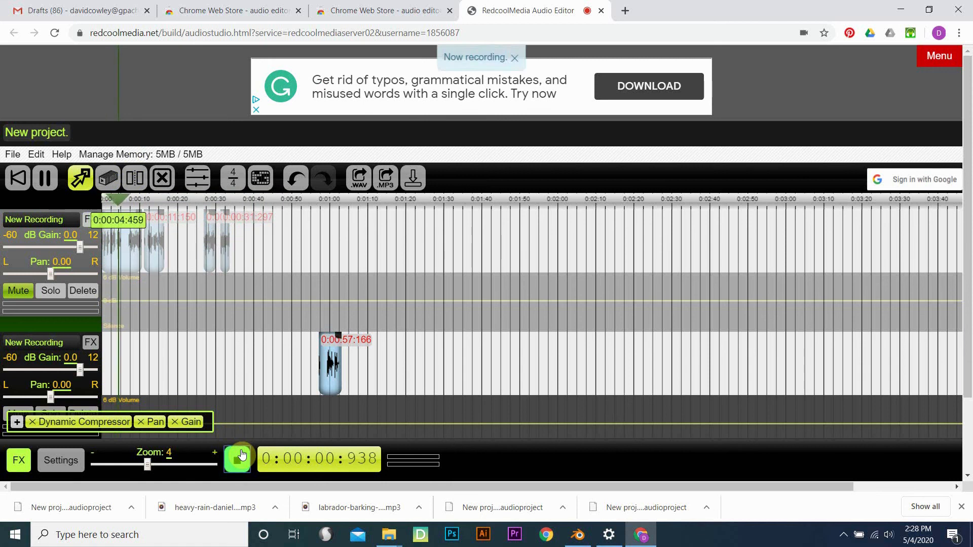
pyautogui.click(240, 456)
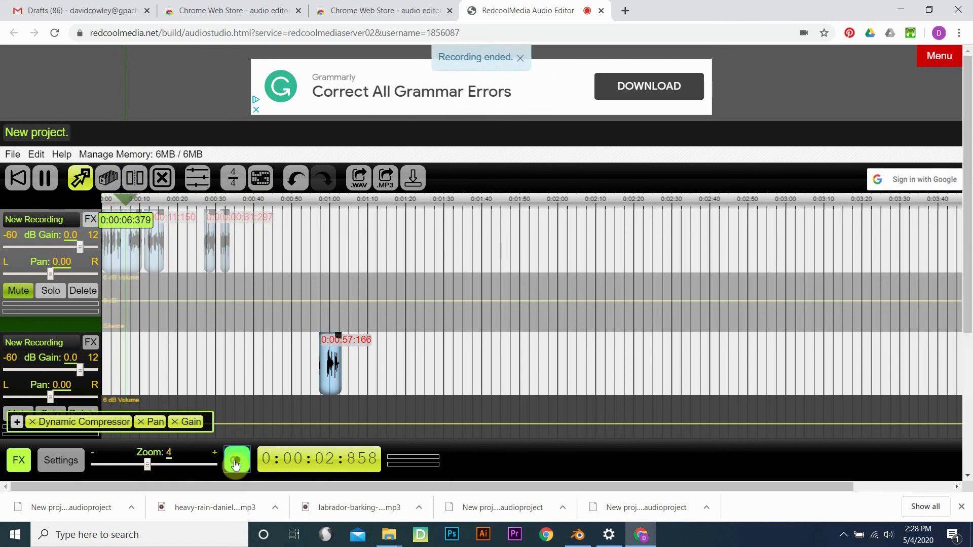
pyautogui.click(45, 179)
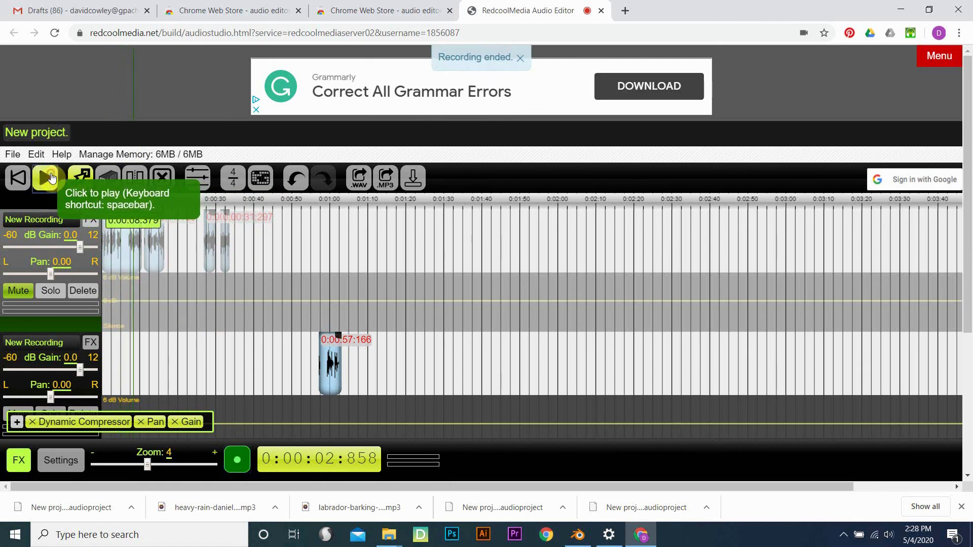
pyautogui.scroll(-3, 167, 272)
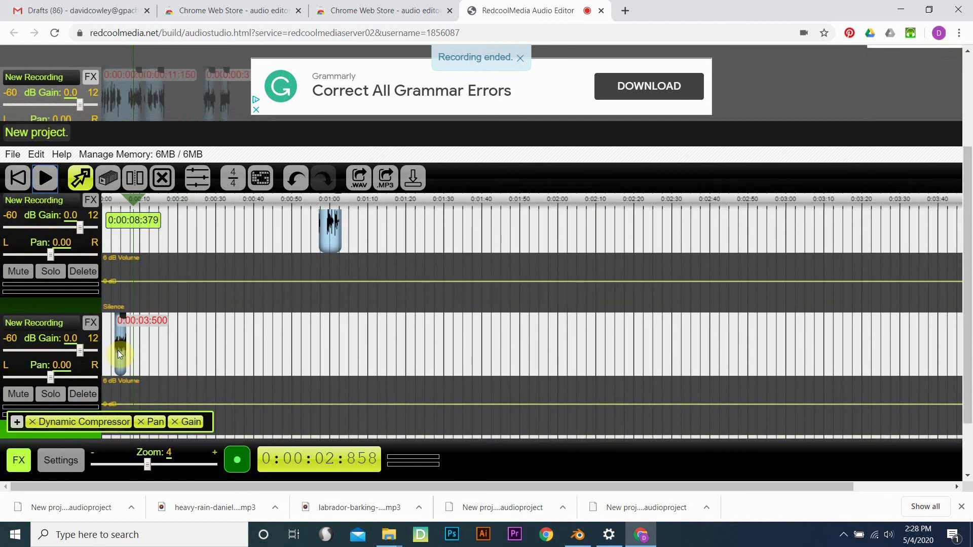
# - Unmute the first track and move the second track's clip onto it at 0:00:37:833
pyautogui.scroll(3, 123, 349)
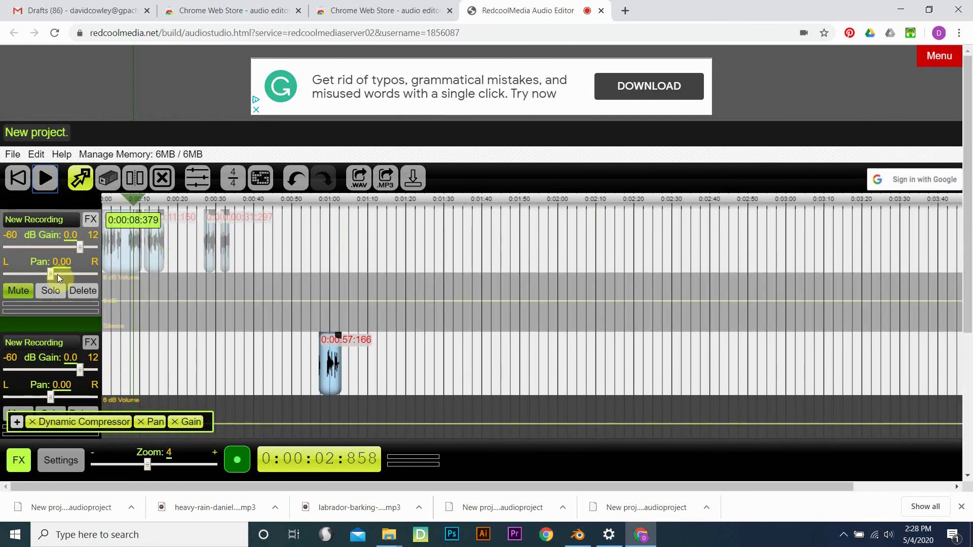
pyautogui.scroll(-5, 175, 278)
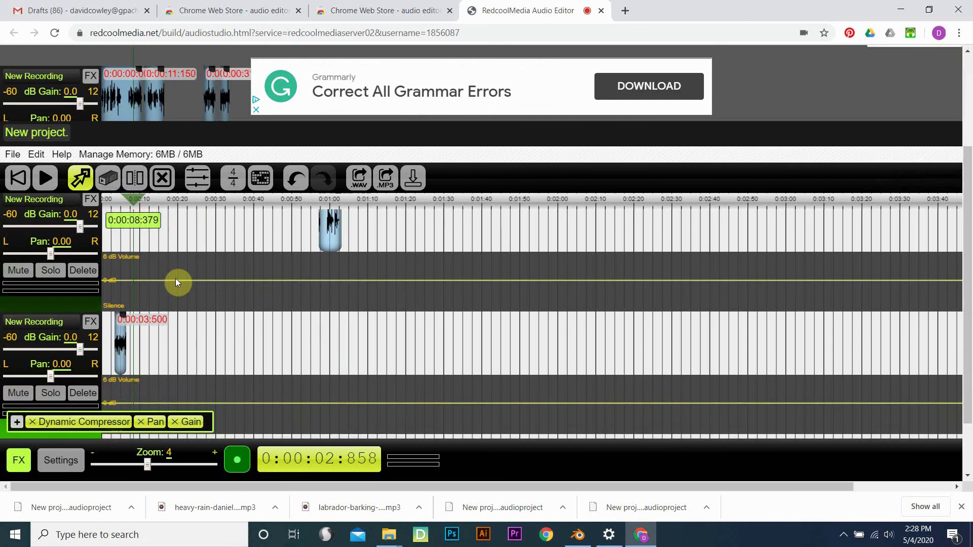
pyautogui.scroll(1, 266, 257)
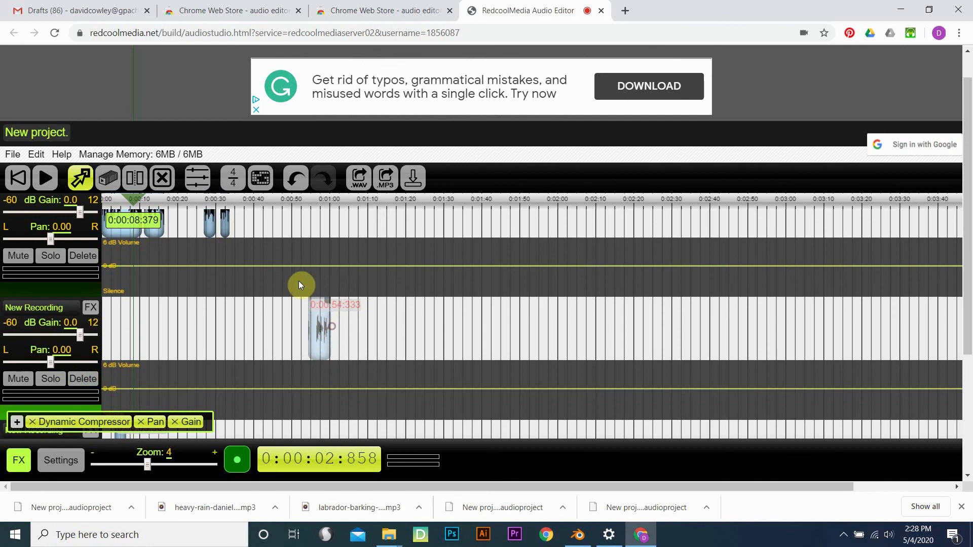
pyautogui.moveTo(299, 285); pyautogui.dragTo(259, 221)
# - Move the short clip from the lowest track onto the first track at 0:00:45:000, after the other clips
pyautogui.scroll(-2, 213, 300)
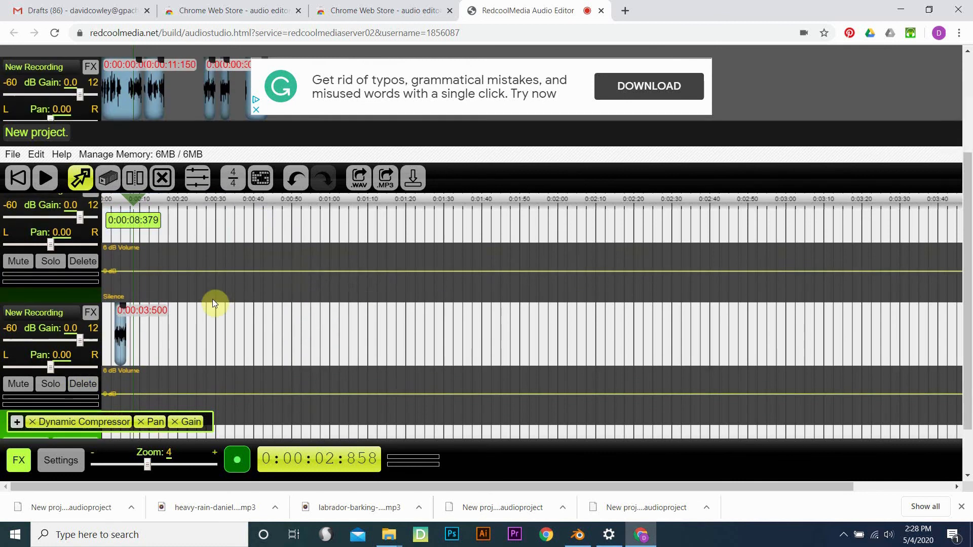
pyautogui.moveTo(119, 333); pyautogui.dragTo(276, 232)
pyautogui.scroll(3, 282, 231)
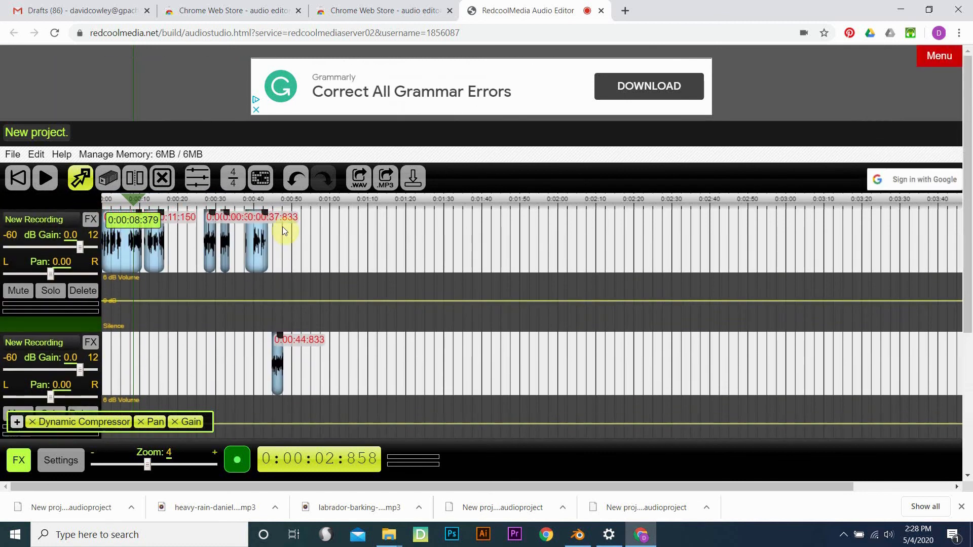
pyautogui.moveTo(275, 368); pyautogui.dragTo(278, 233)
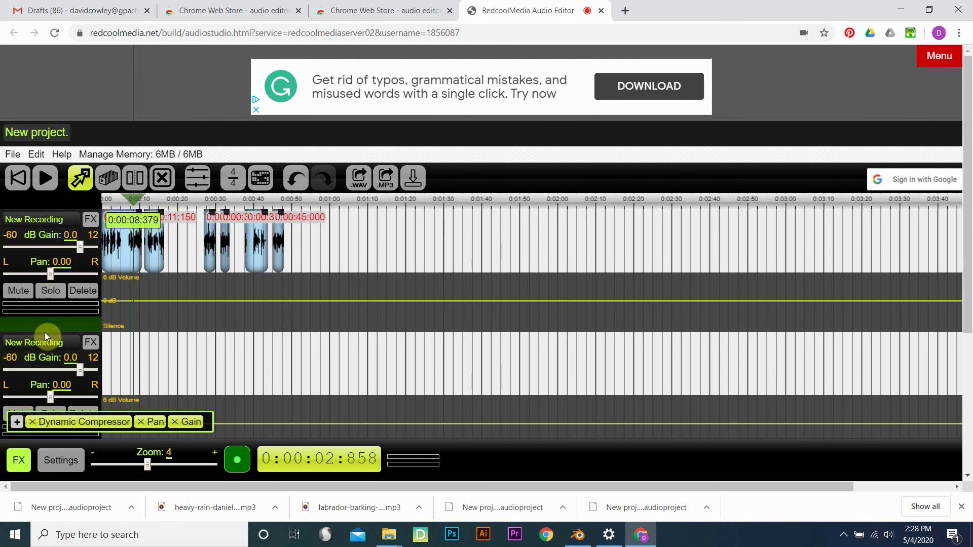
# - Delete the two empty tracks below the first track
pyautogui.scroll(-2, 83, 355)
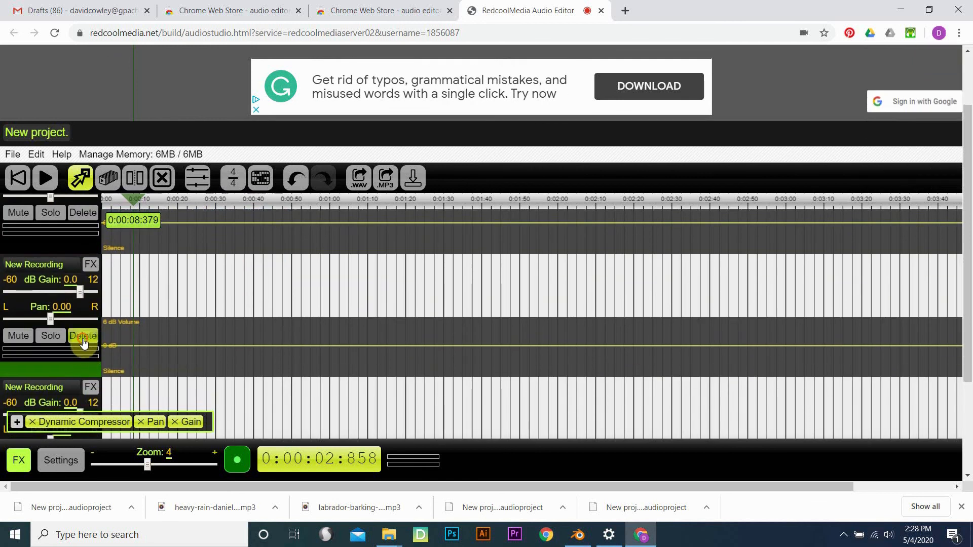
pyautogui.click(83, 336)
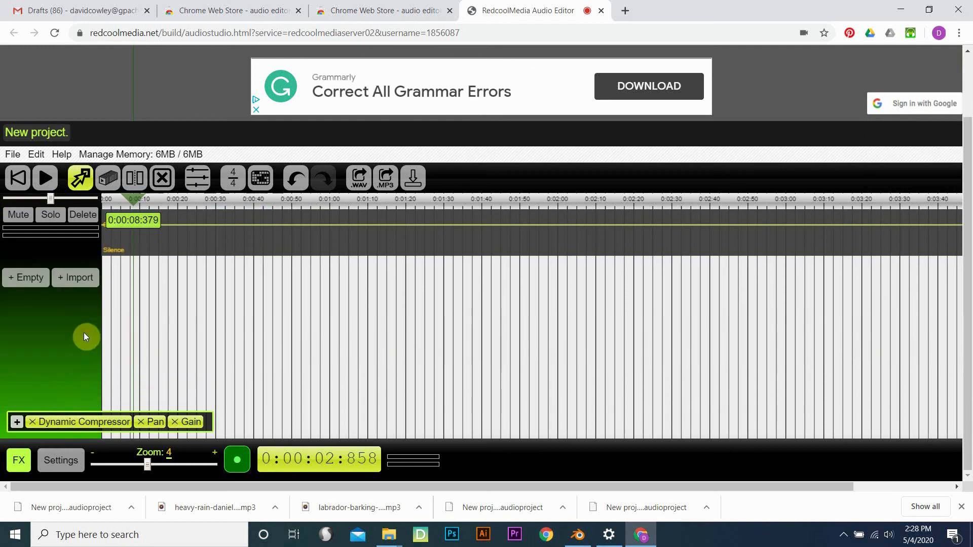